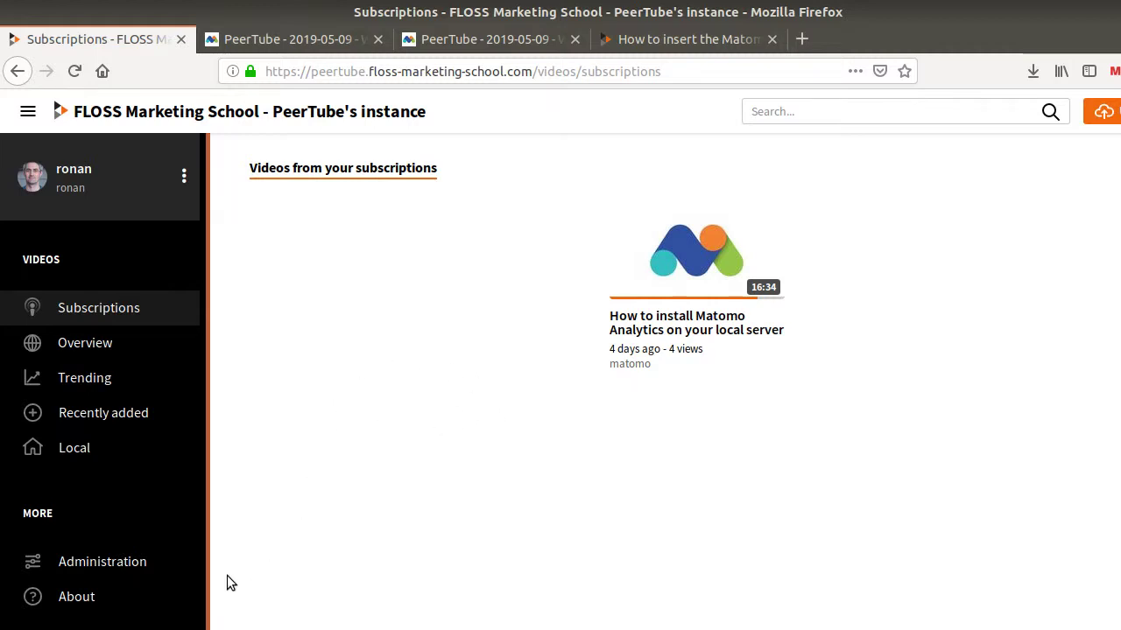
- Check the Matomo Tag Manager snippet in Advanced configuration's custom JavaScript, then show the MediaWiki tracking-code video
left_click(83, 567)
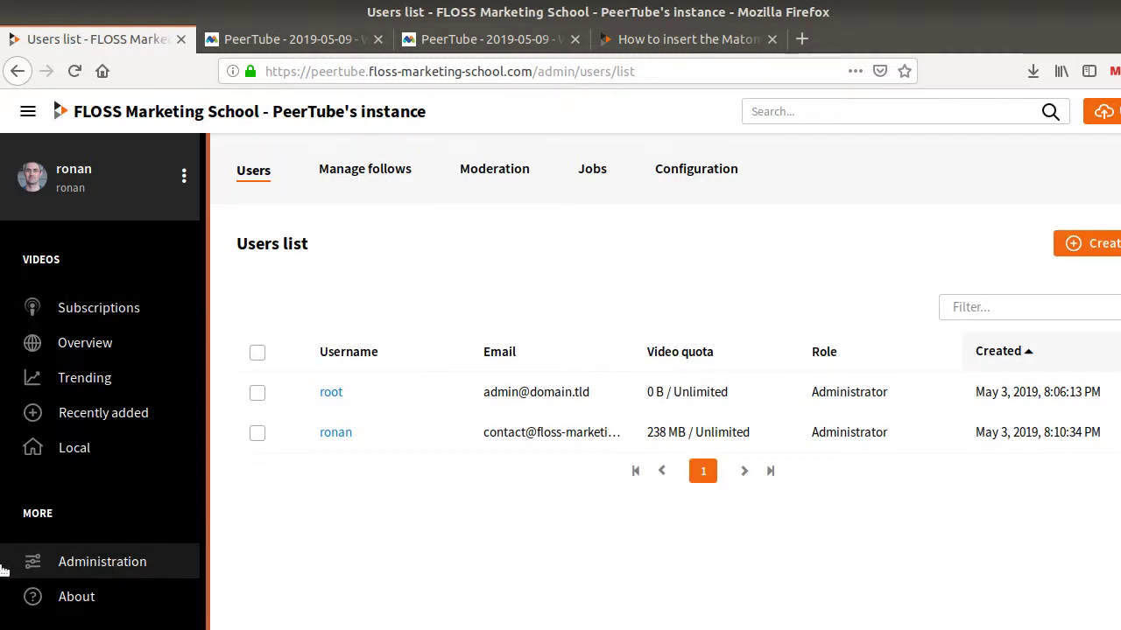
left_click(691, 172)
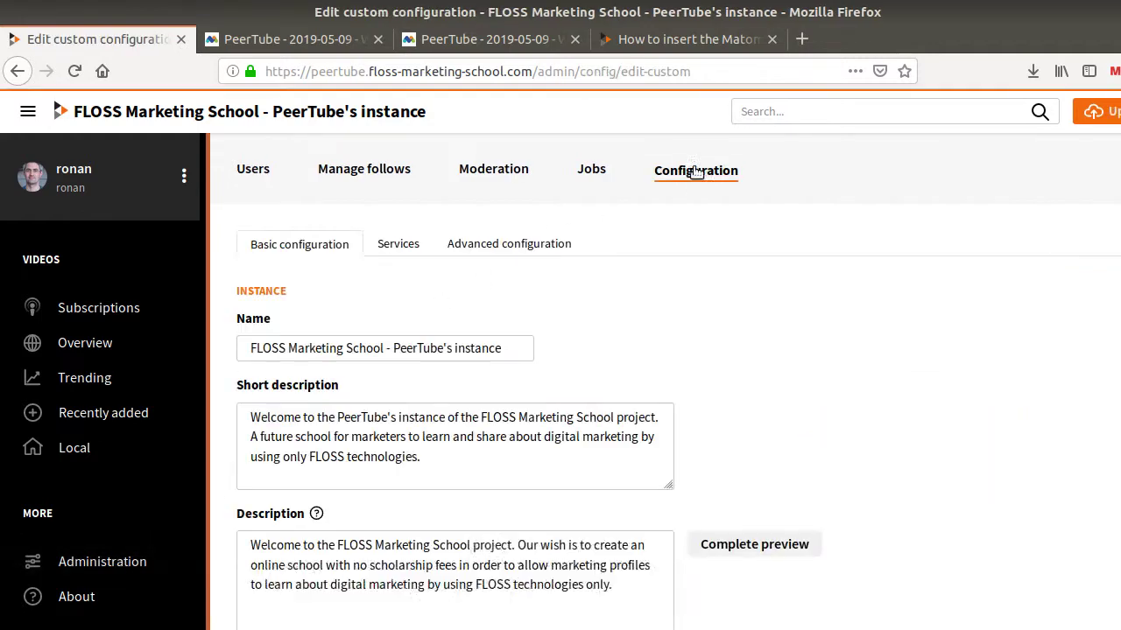
left_click(480, 249)
scroll(415, 428, "down", 7)
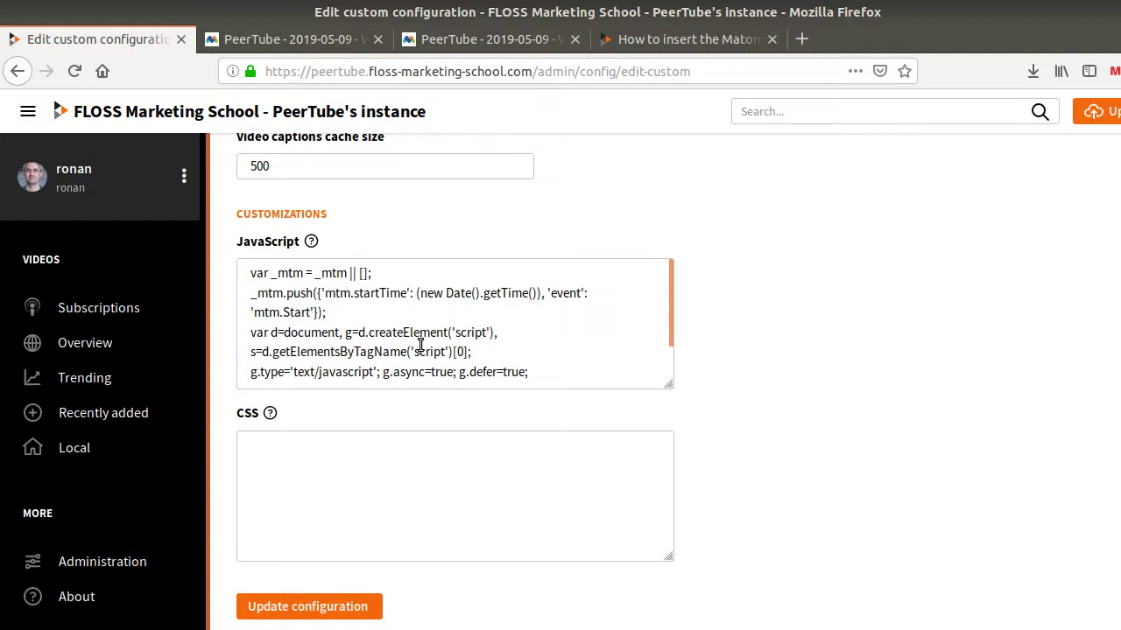
left_click_drag(251, 273, 533, 393)
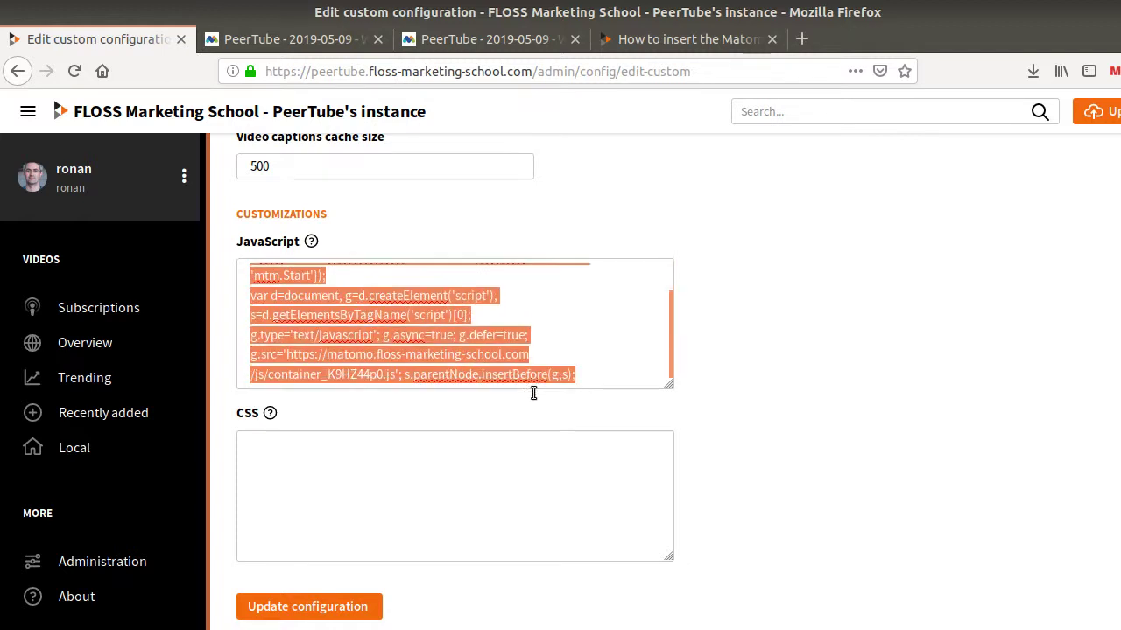
scroll(446, 356, "up", 1)
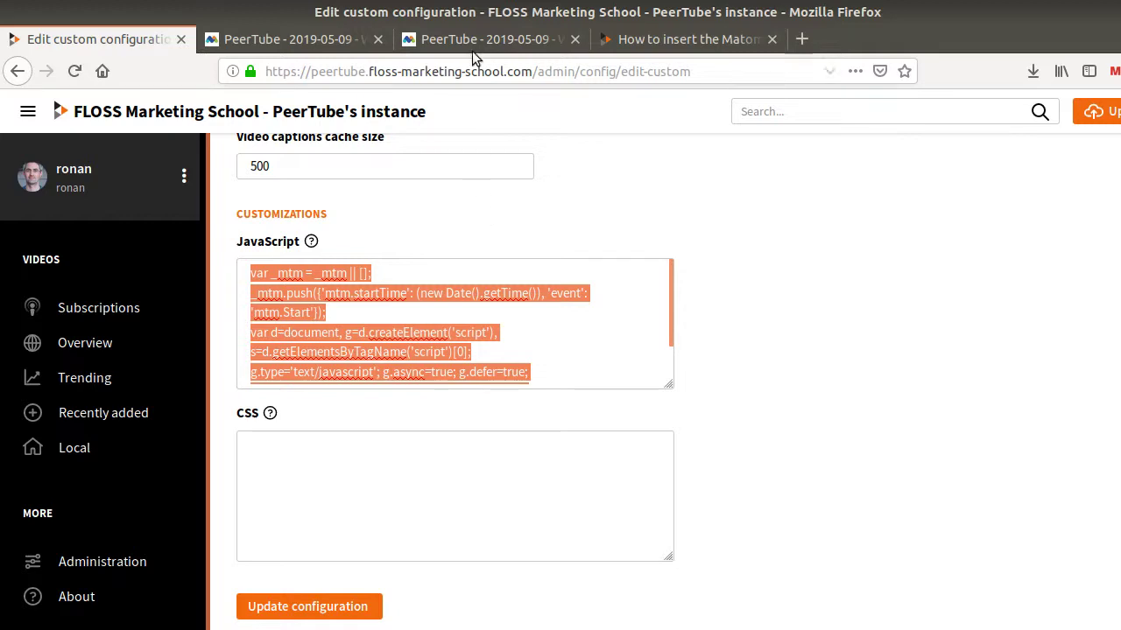
left_click(699, 48)
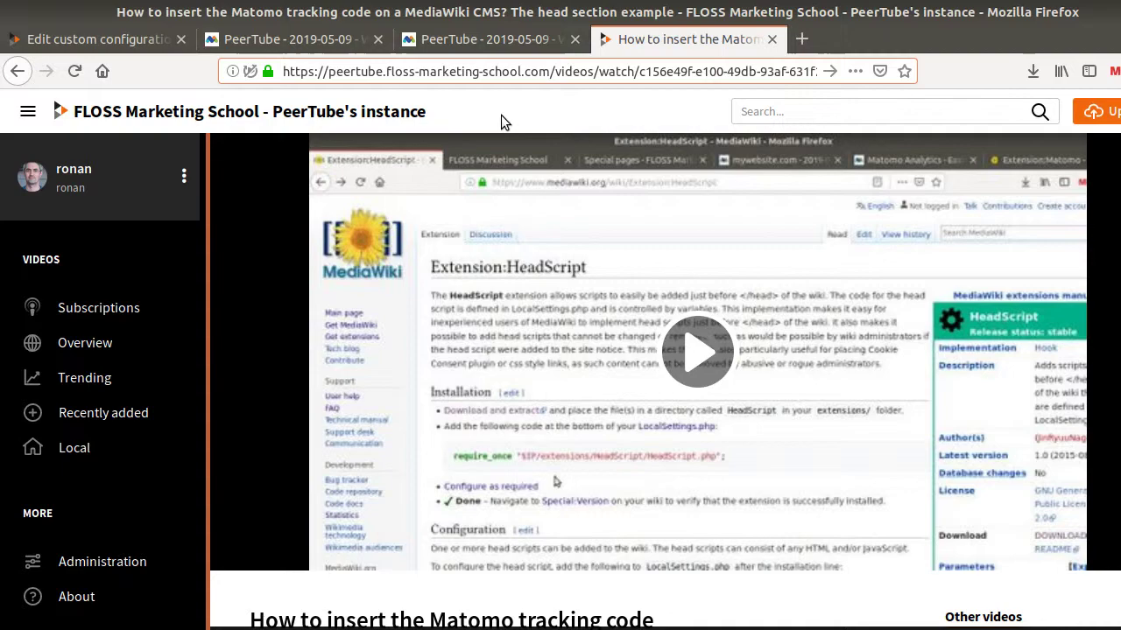
- View the video page's HTML source, then return to the page
left_click(587, 123)
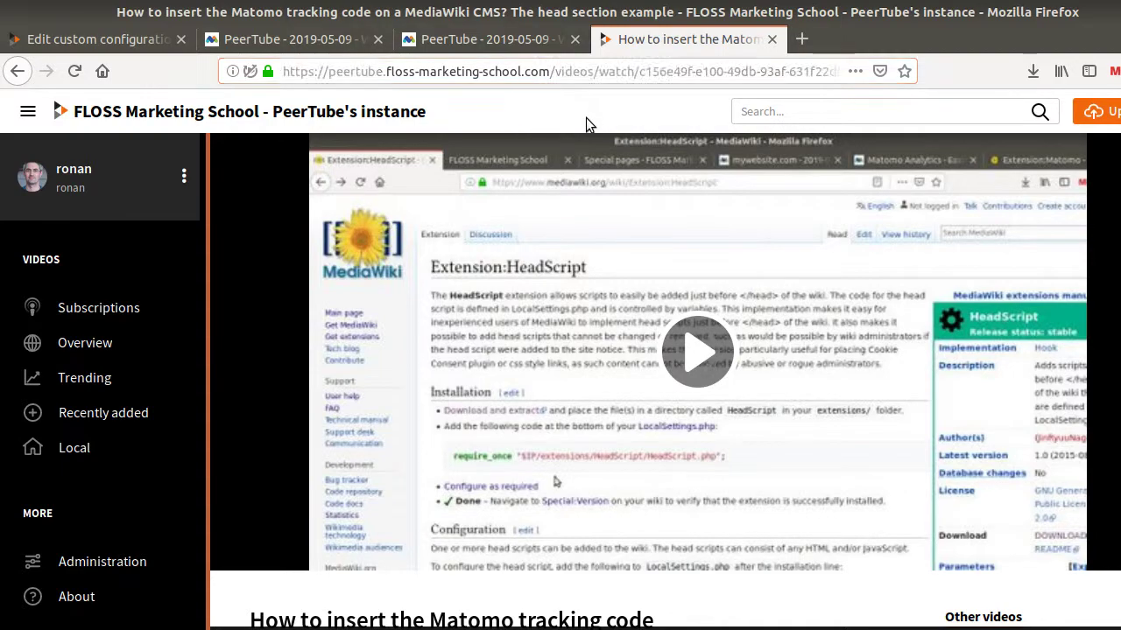
key("ctrl+u")
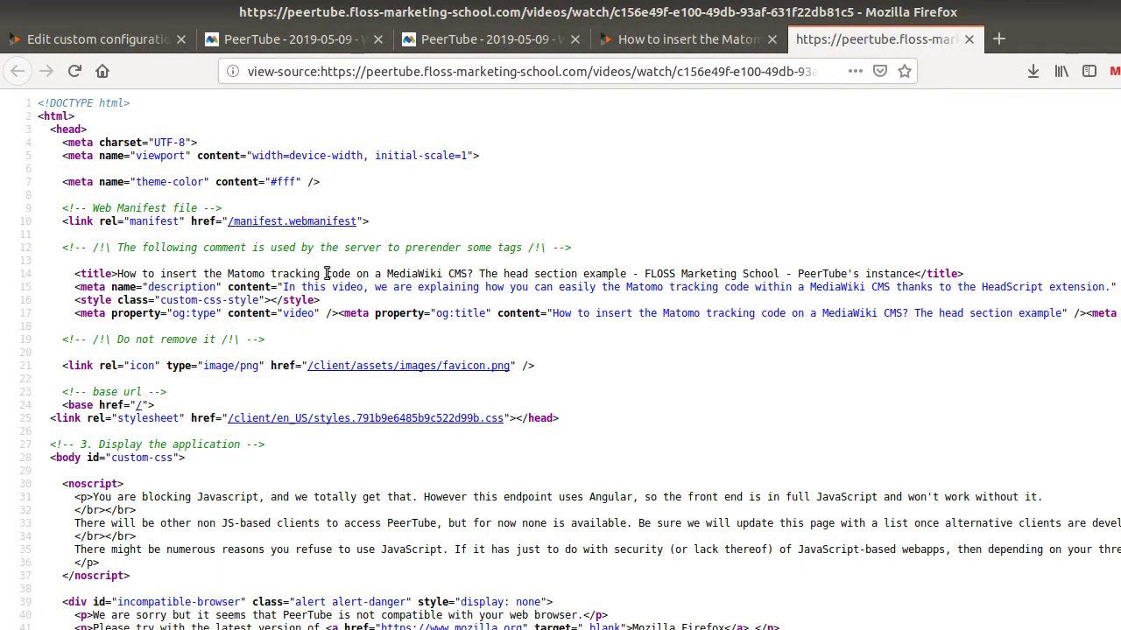
scroll(324, 274, "down", 5)
scroll(324, 274, "up", 5)
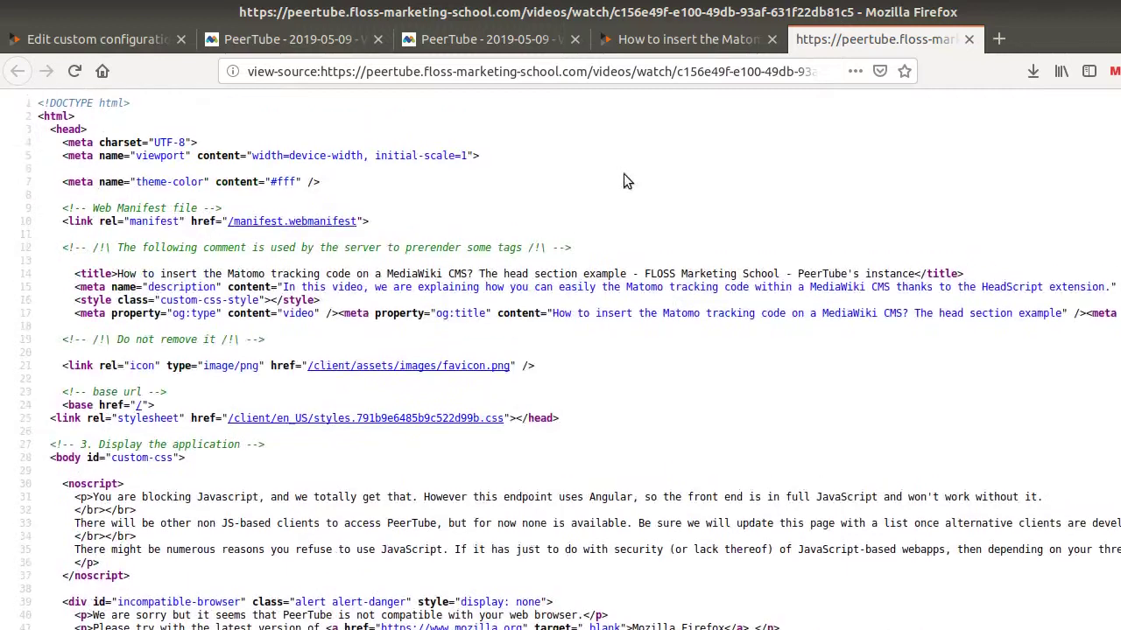
left_click(672, 39)
- Reload with the Network monitor open and confirm container_K9HZ44p0.js returns 200 OK
right_click(655, 106)
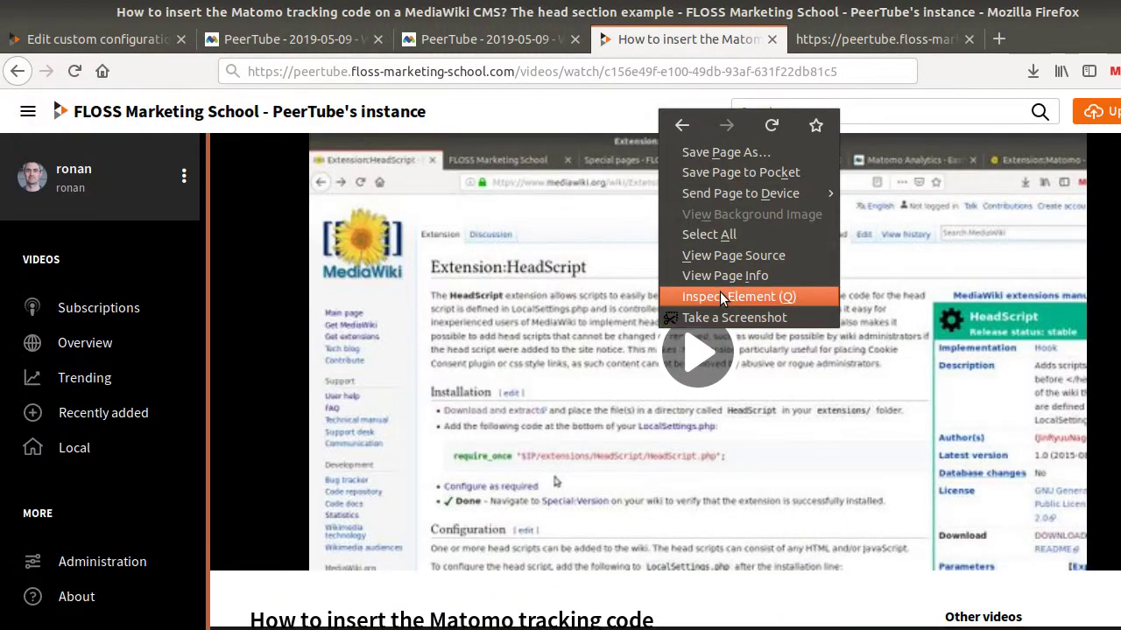
left_click(720, 292)
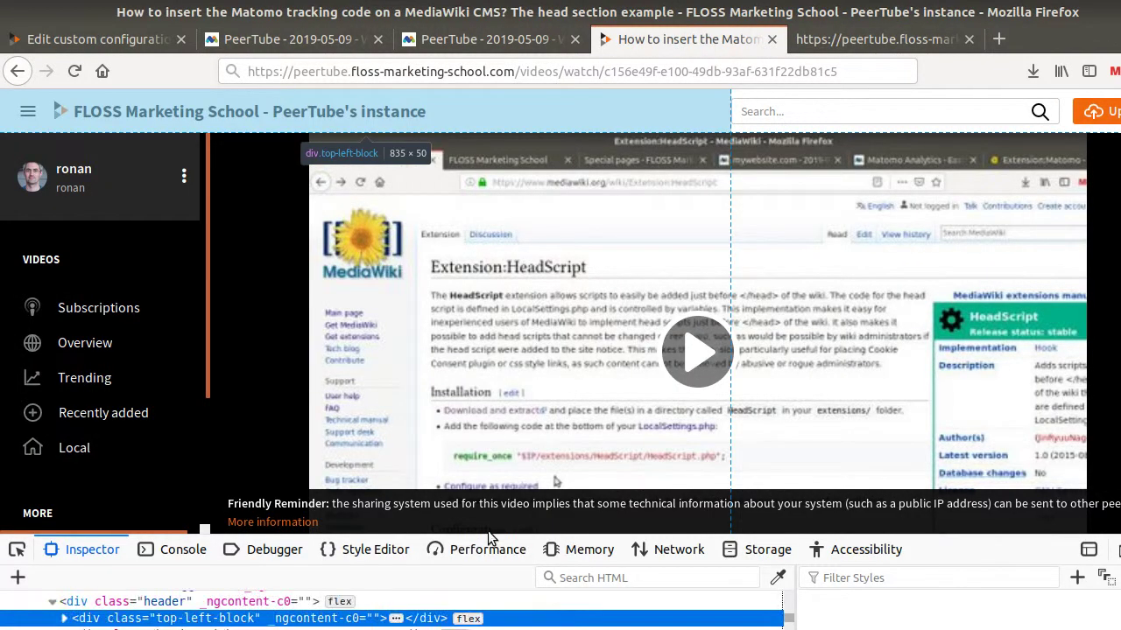
left_click_drag(553, 534, 553, 337)
left_click(660, 369)
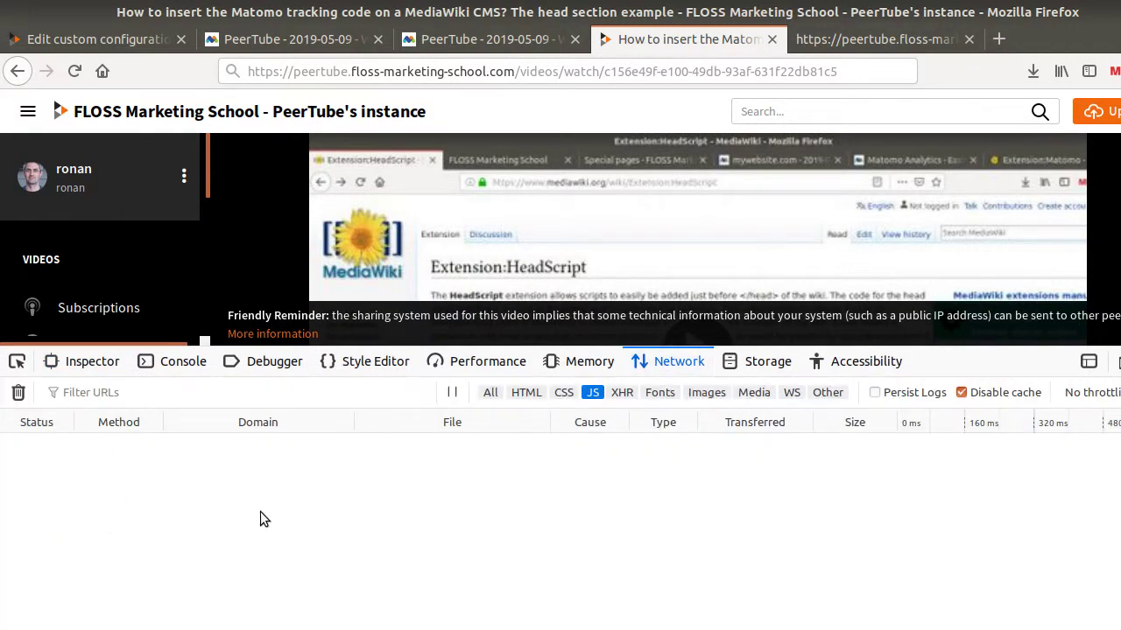
key("F5")
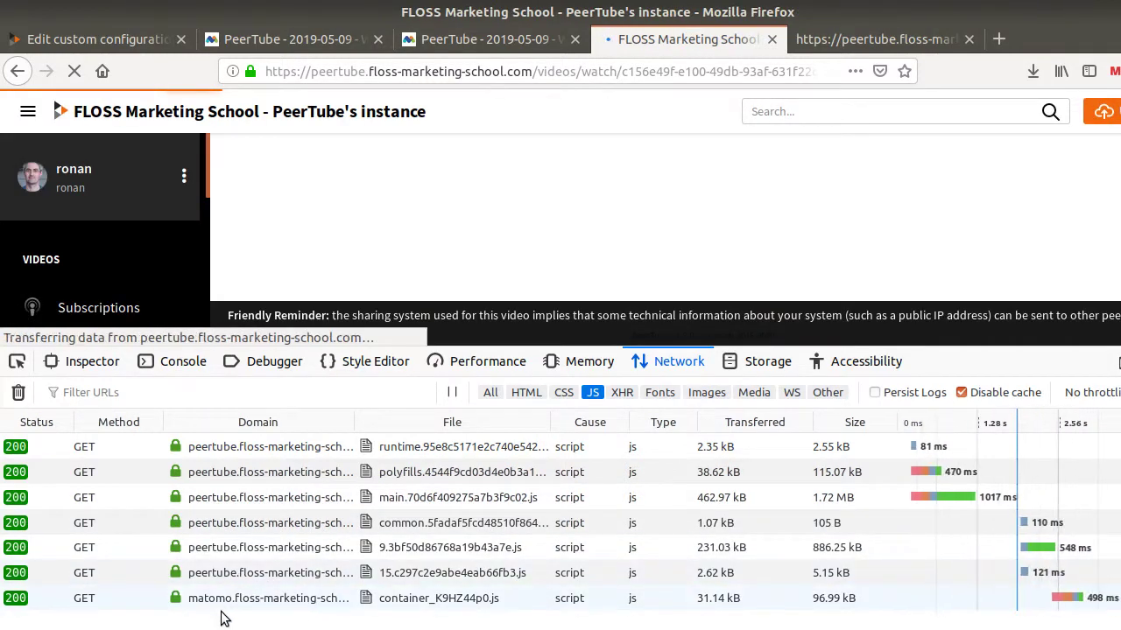
left_click(234, 599)
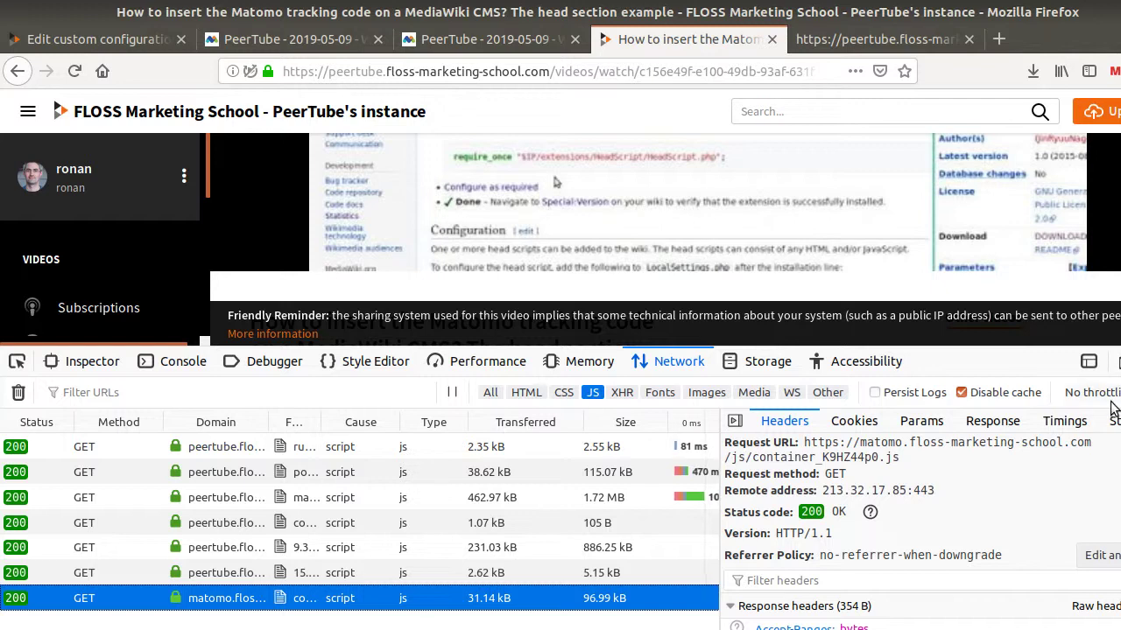
key("F12")
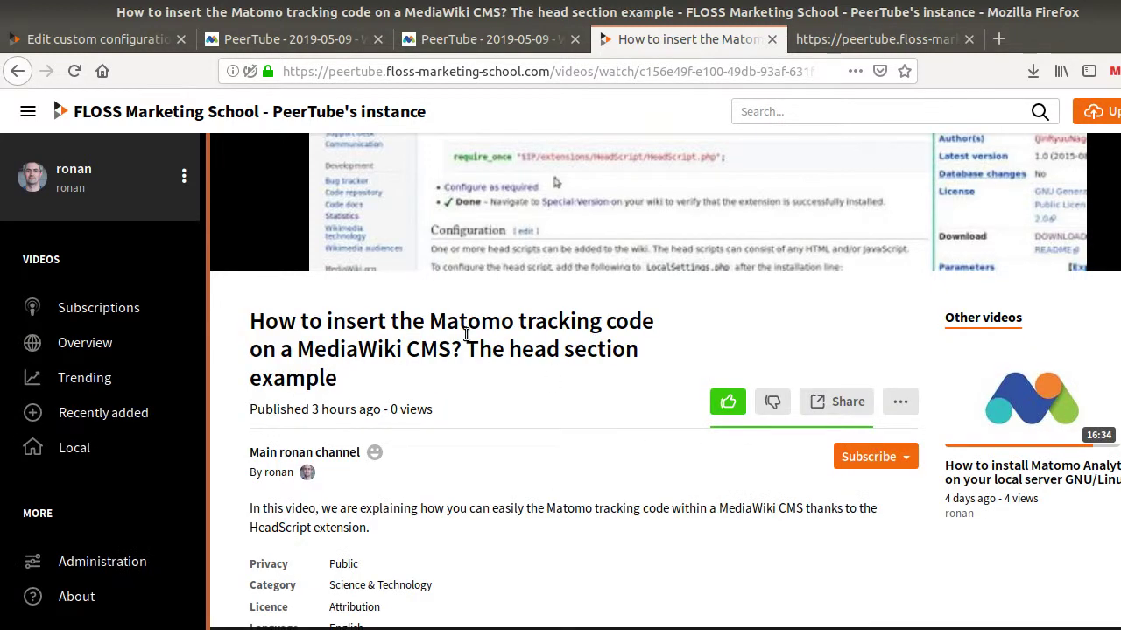
scroll(465, 335, "up", 3)
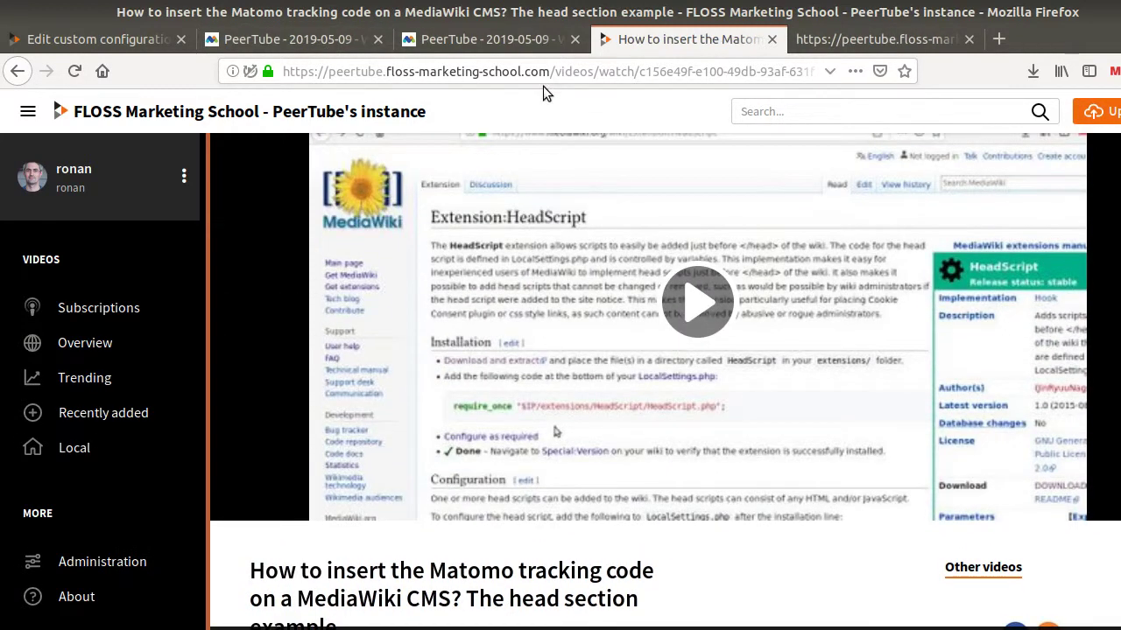
left_click_drag(547, 74, 762, 105)
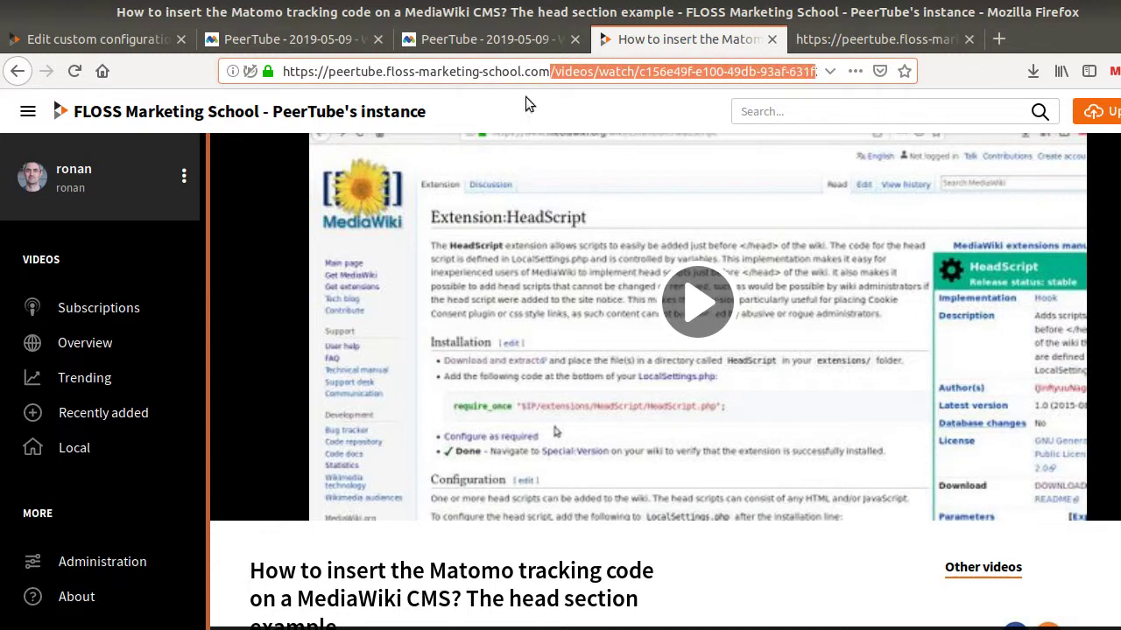
- Review the Matomo Analytics tag: Pageview tracking, custom URL {{HistoryHashNewUrl}}, fired on History Change
left_click(460, 43)
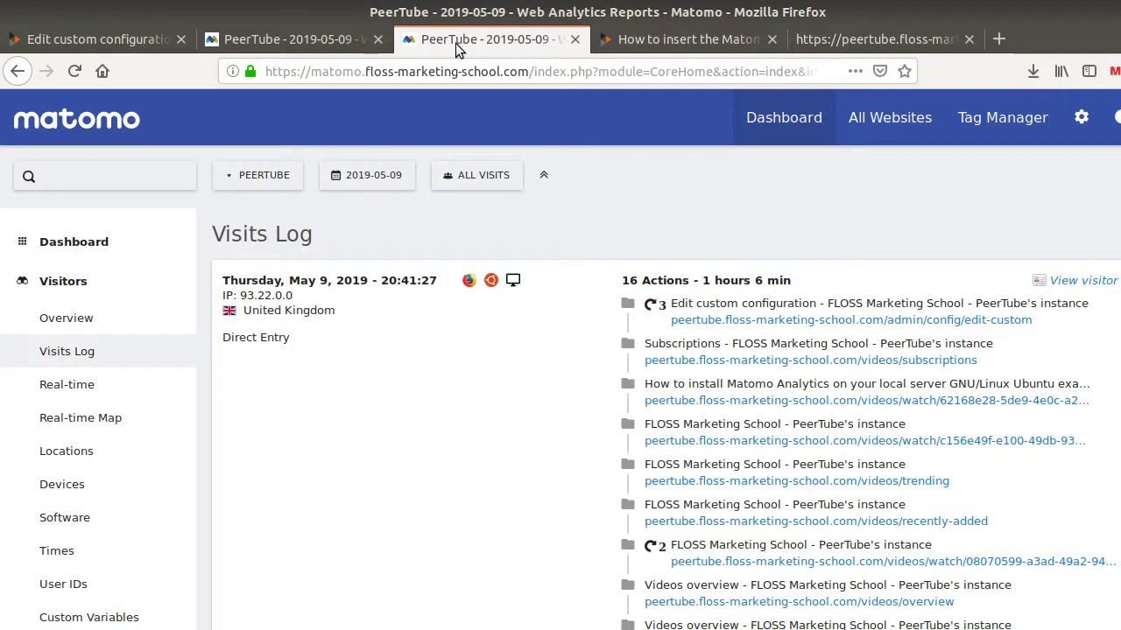
left_click(1019, 118)
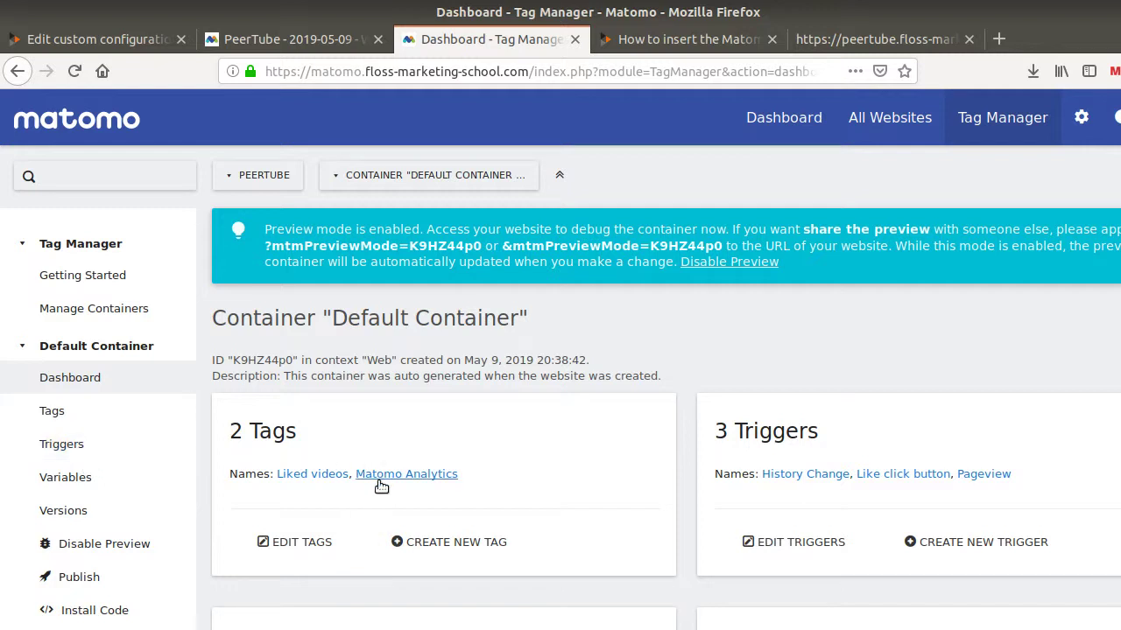
mouse_move(388, 479)
left_click(369, 479)
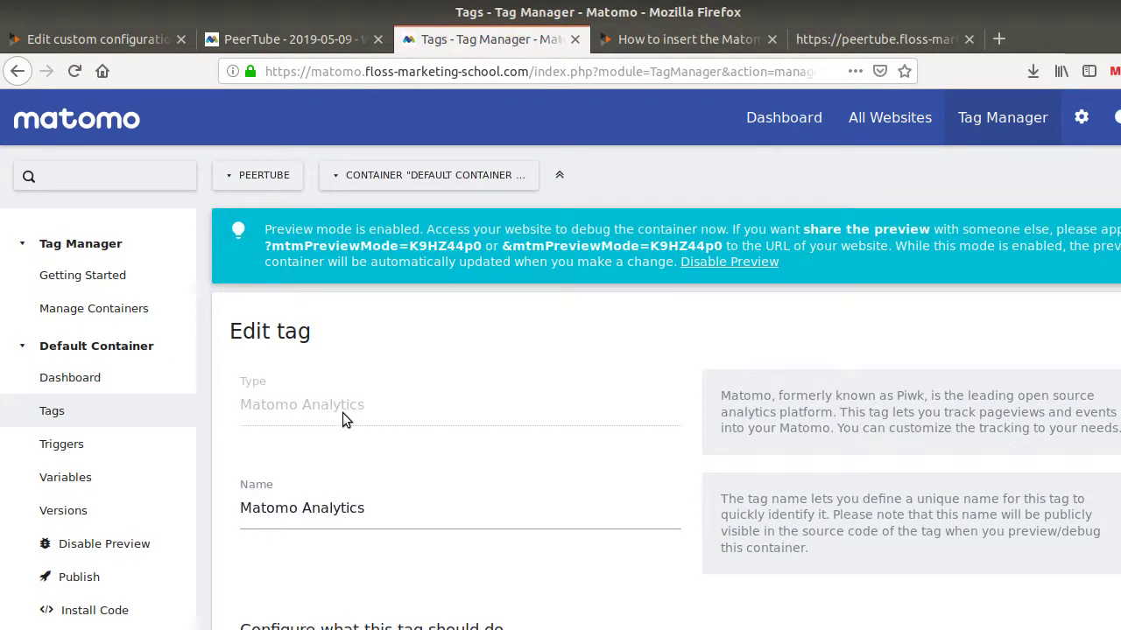
scroll(312, 328, "down", 3)
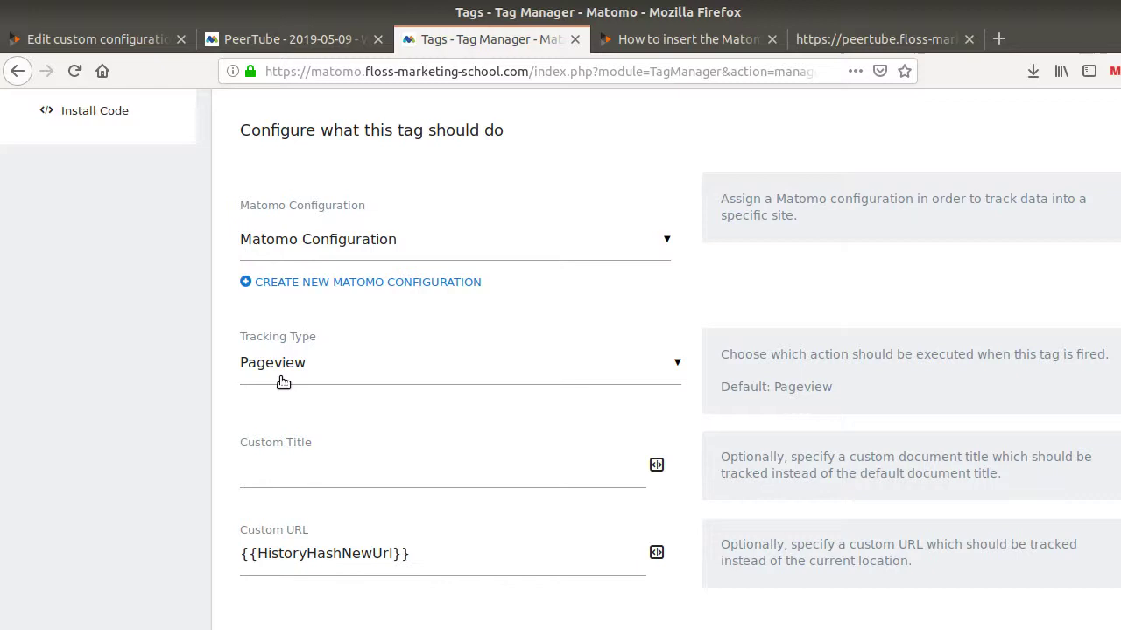
scroll(263, 378, "down", 2)
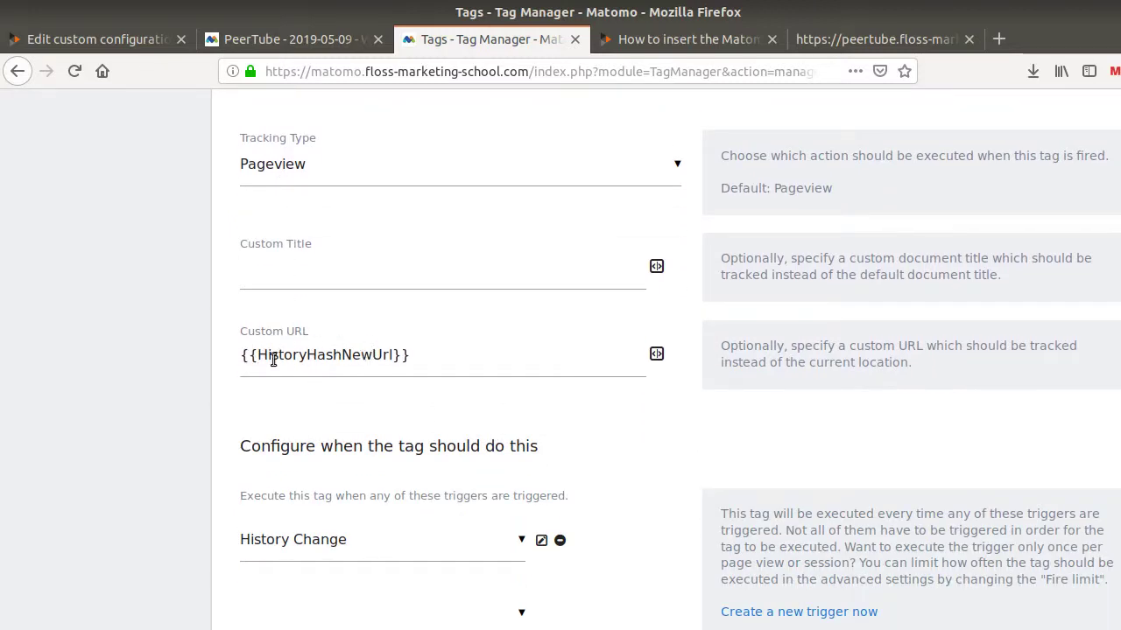
scroll(400, 534, "down", 2)
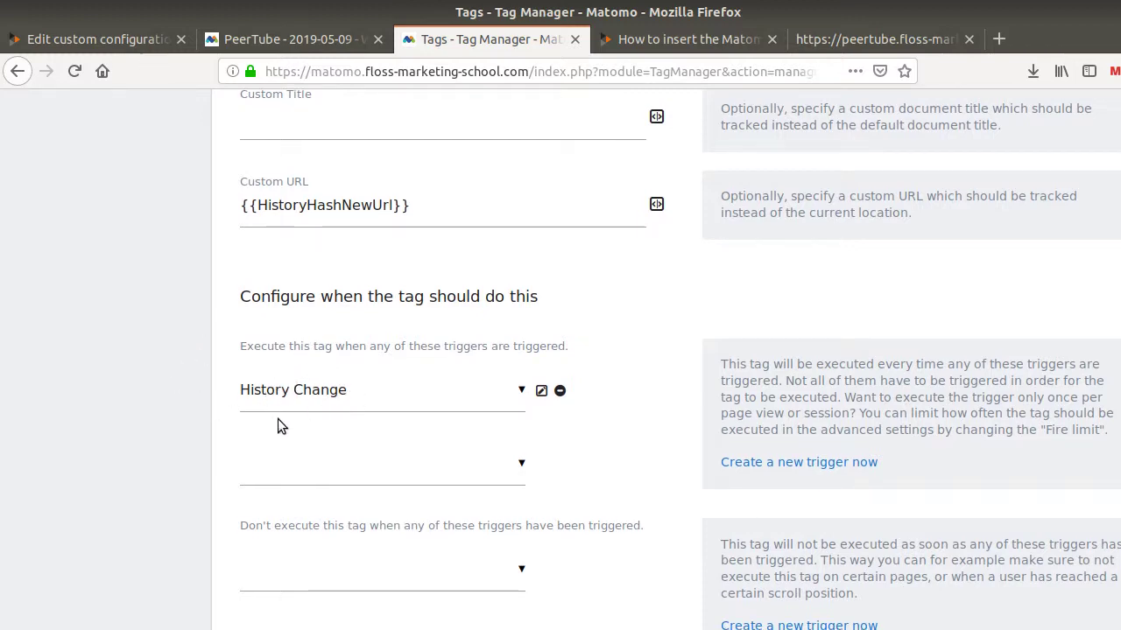
scroll(400, 363, "up", 3)
left_click(648, 38)
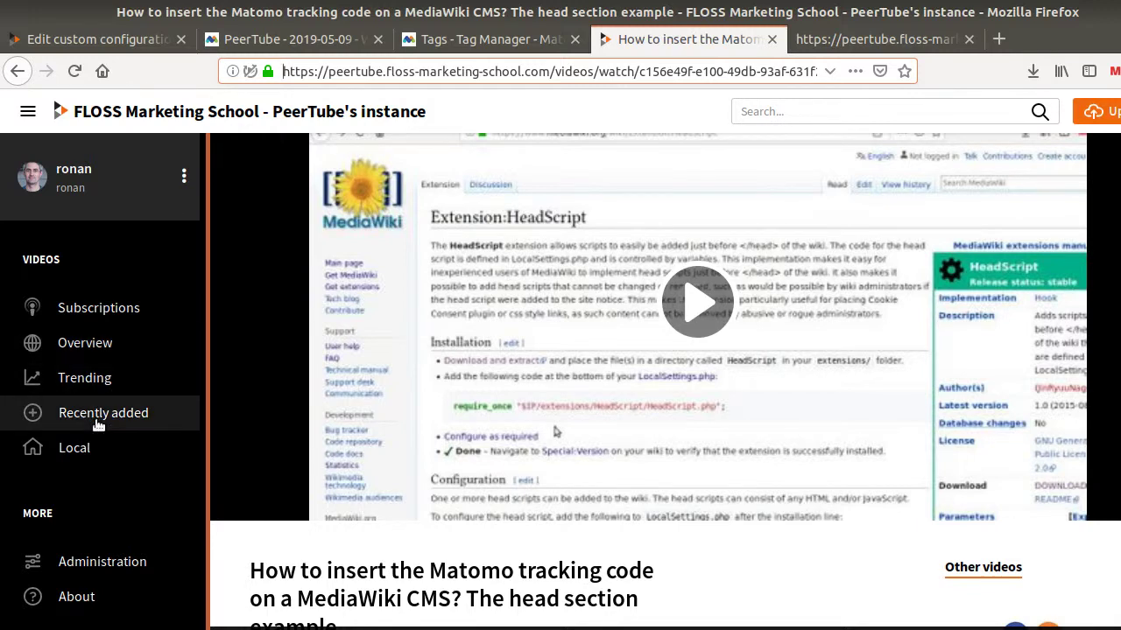
- Load the local videos page in preview mode by appending ?mtmPreviewMode=K9HZ44p0 to its address
left_click(91, 445)
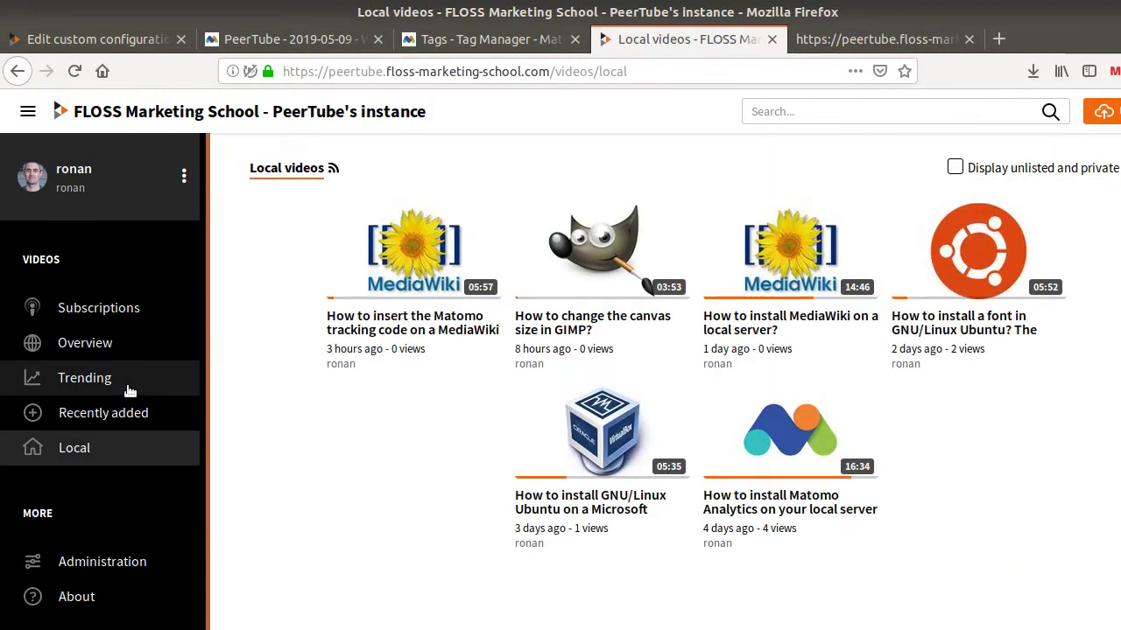
left_click(468, 44)
scroll(517, 322, "up", 10)
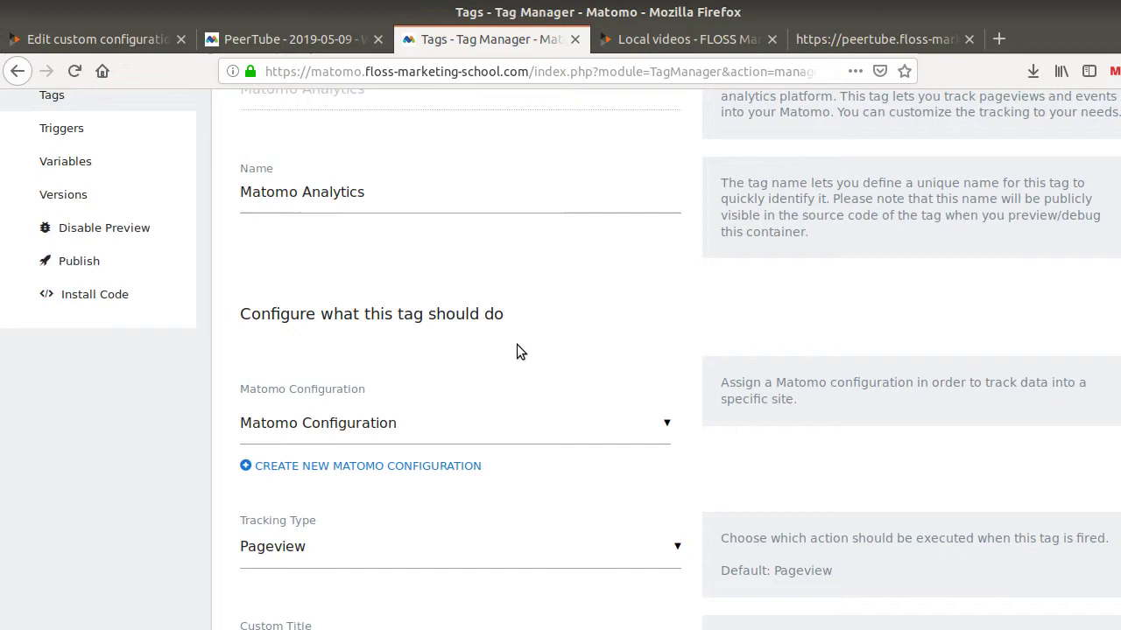
left_click_drag(481, 202, 262, 200)
key("ctrl+c")
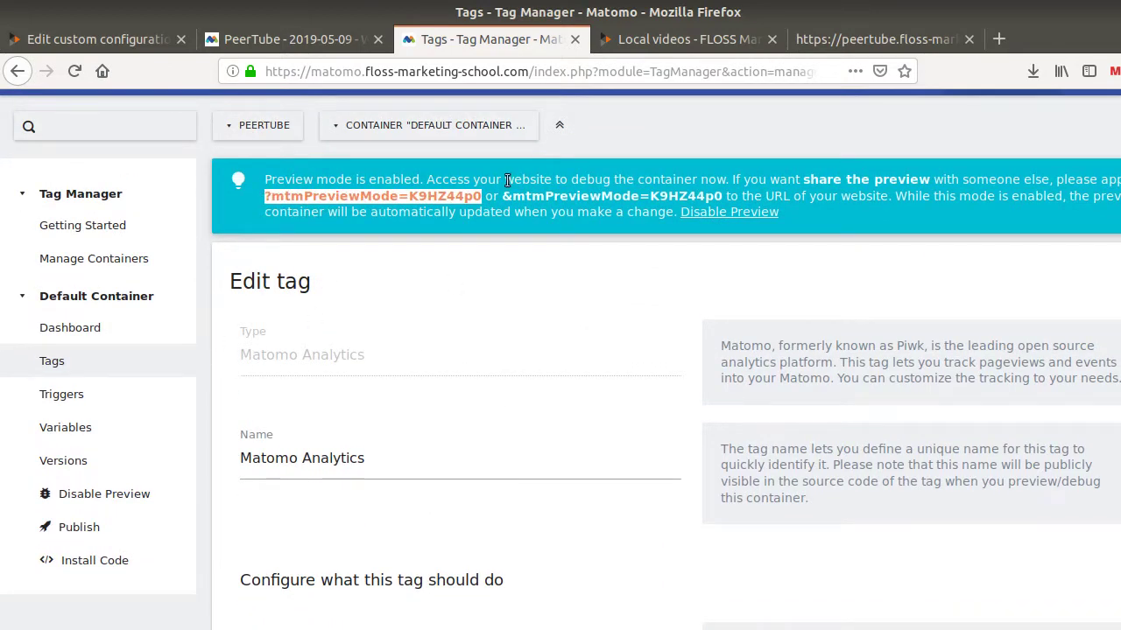
left_click(680, 36)
left_click(640, 65)
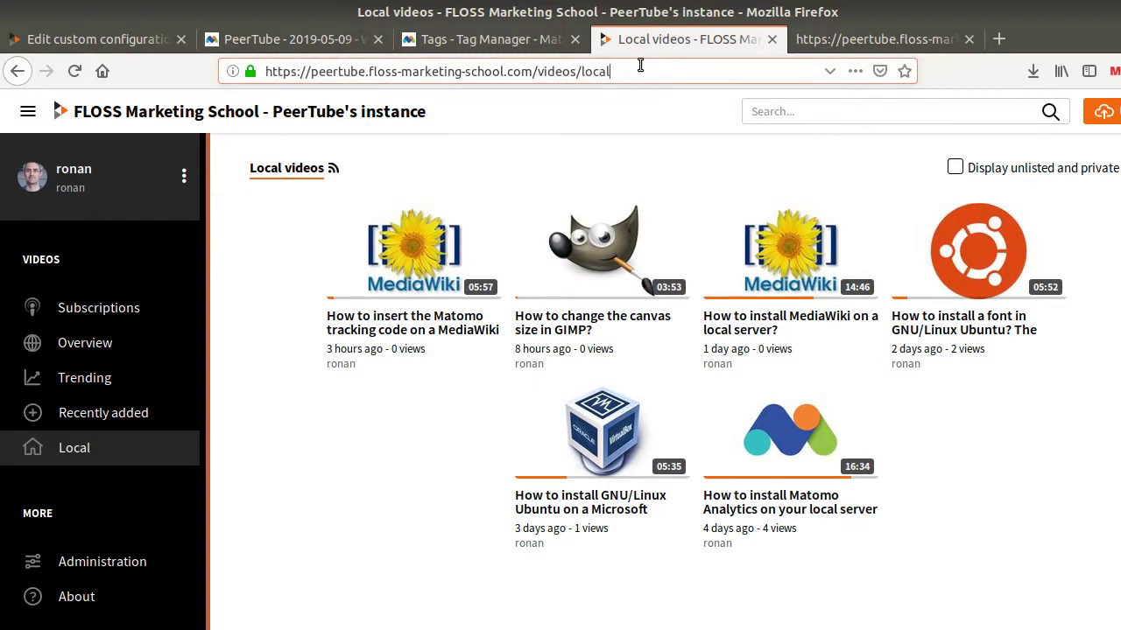
key("ctrl+v")
key("Return")
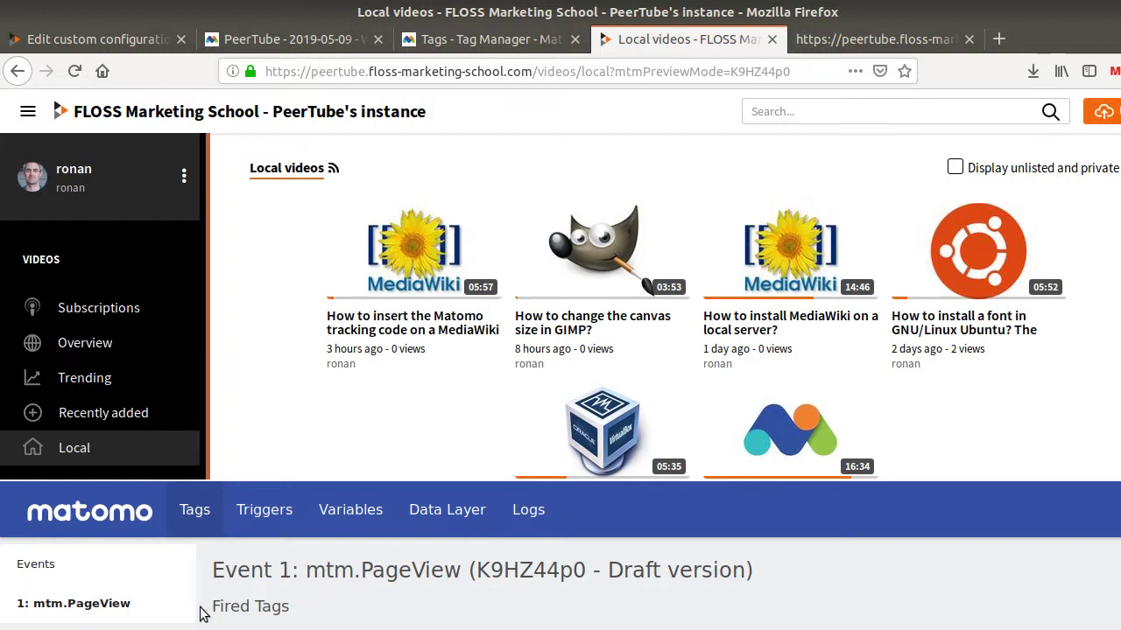
- Open the Ubuntu font installation video, check tags fired on mtm.HistoryChange, then play and pause it
scroll(400, 565, "down", 3)
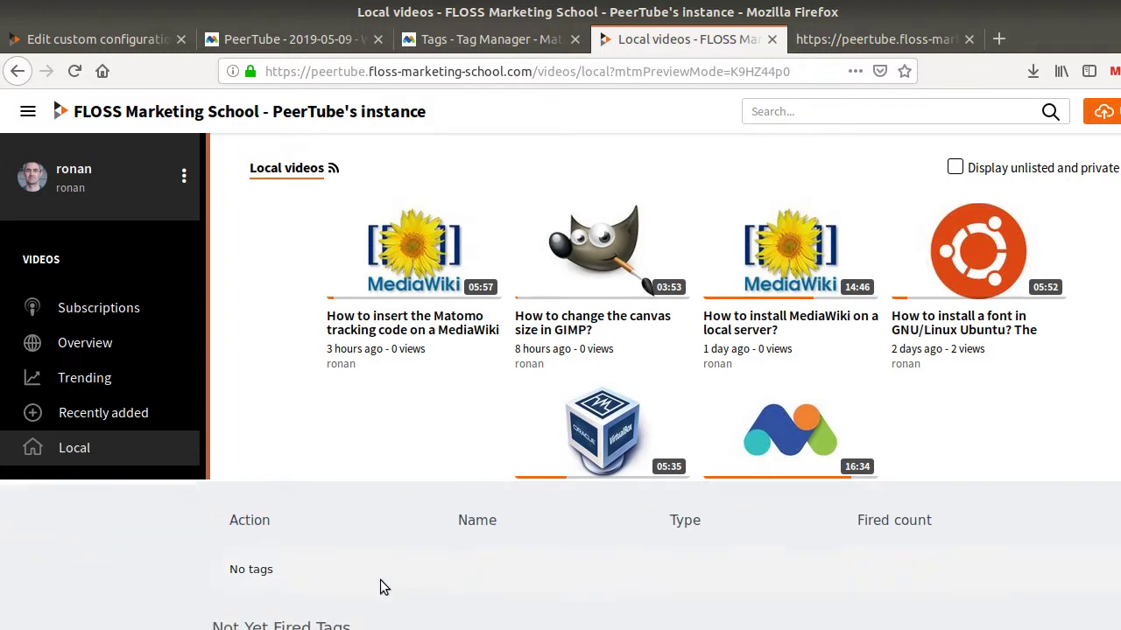
left_click(597, 424)
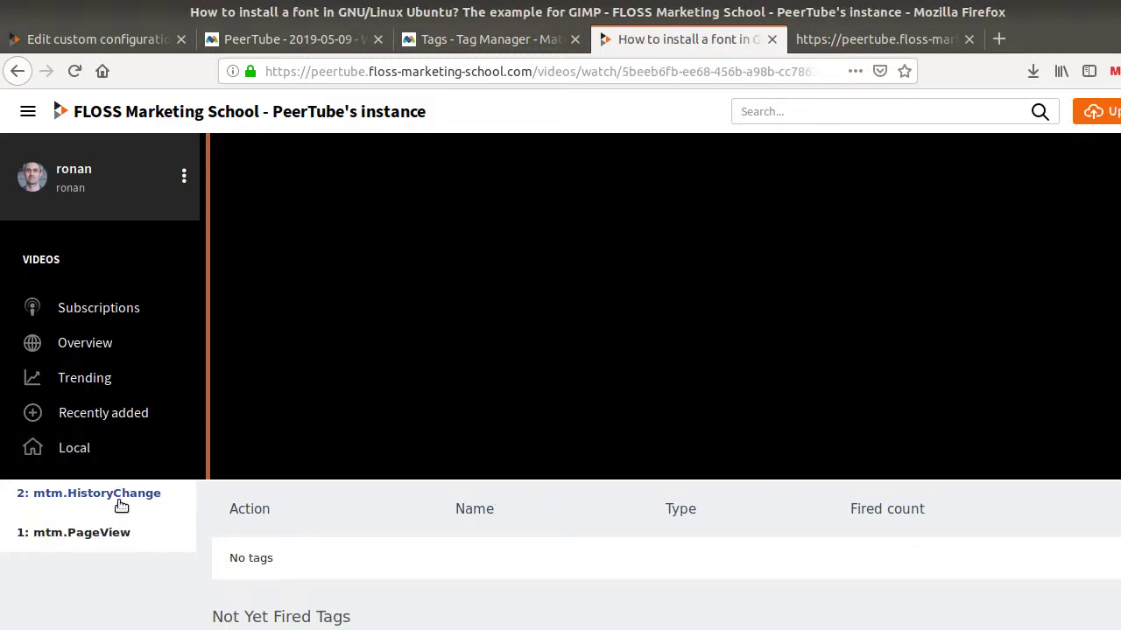
left_click(116, 496)
left_click(286, 576)
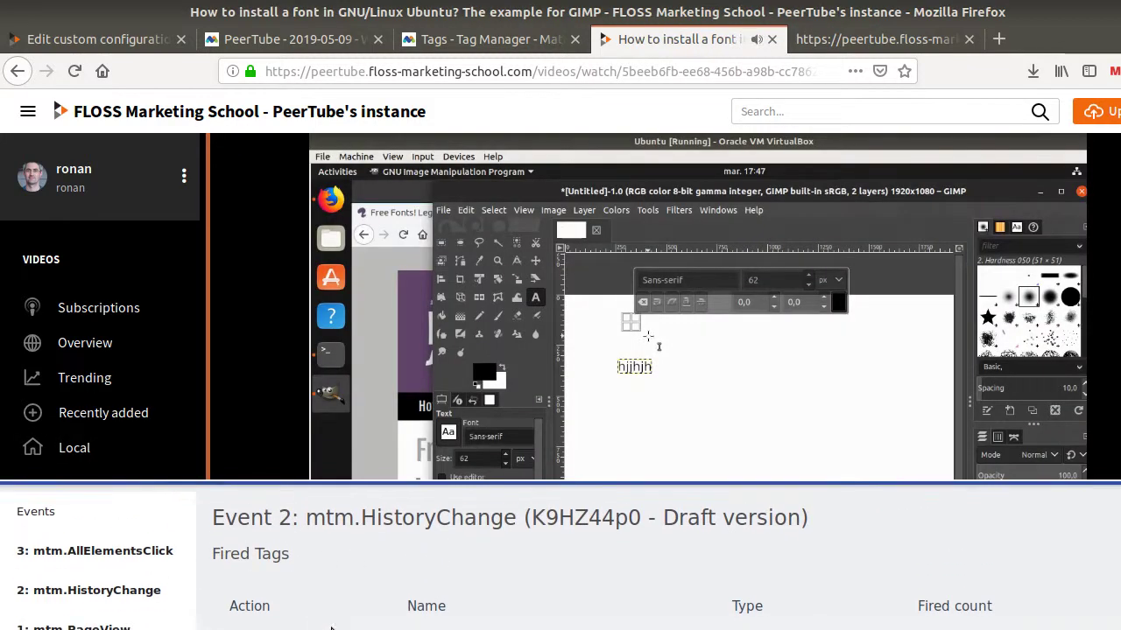
scroll(314, 324, "down", 3)
left_click(330, 308)
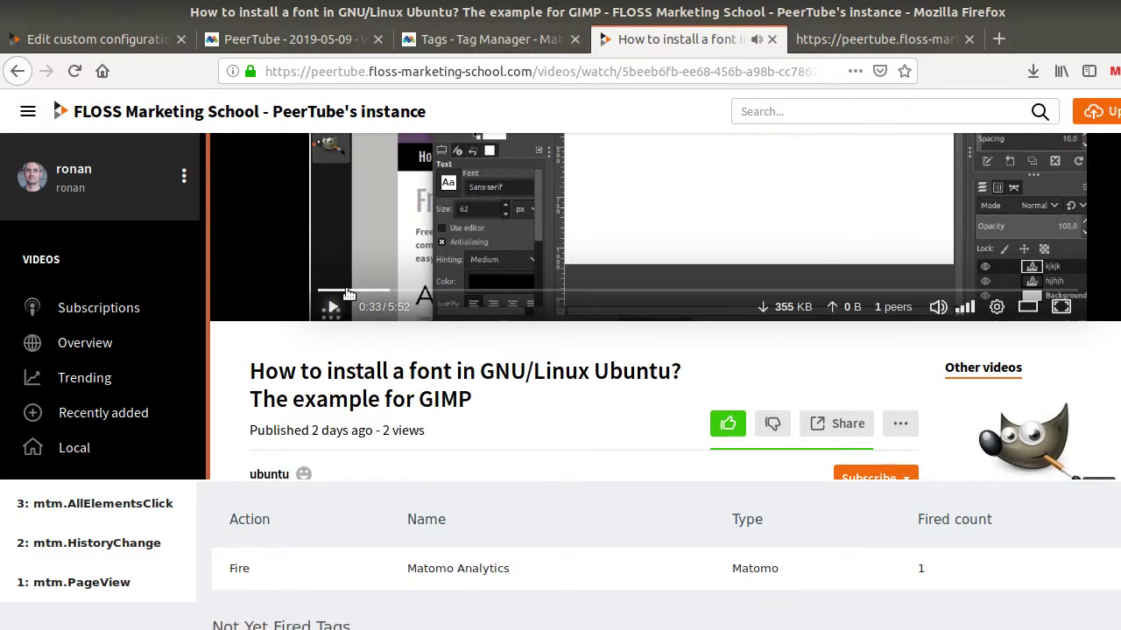
scroll(510, 161, "up", 3)
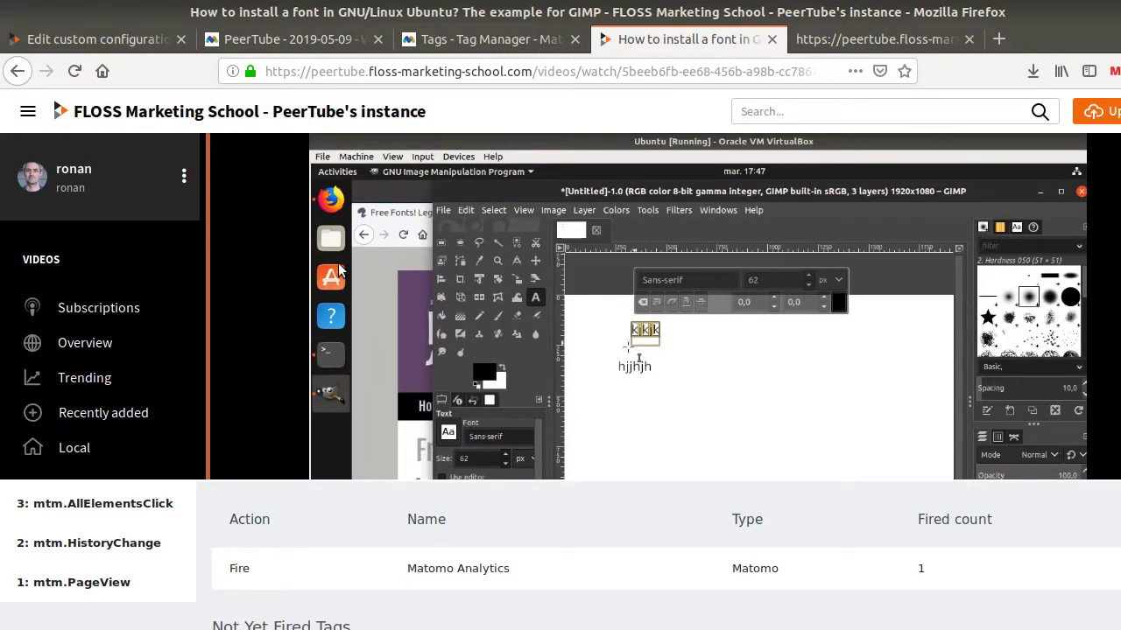
- Unlike the font-installation video with the thumbs-up button to trigger the like event
scroll(347, 312, "down", 4)
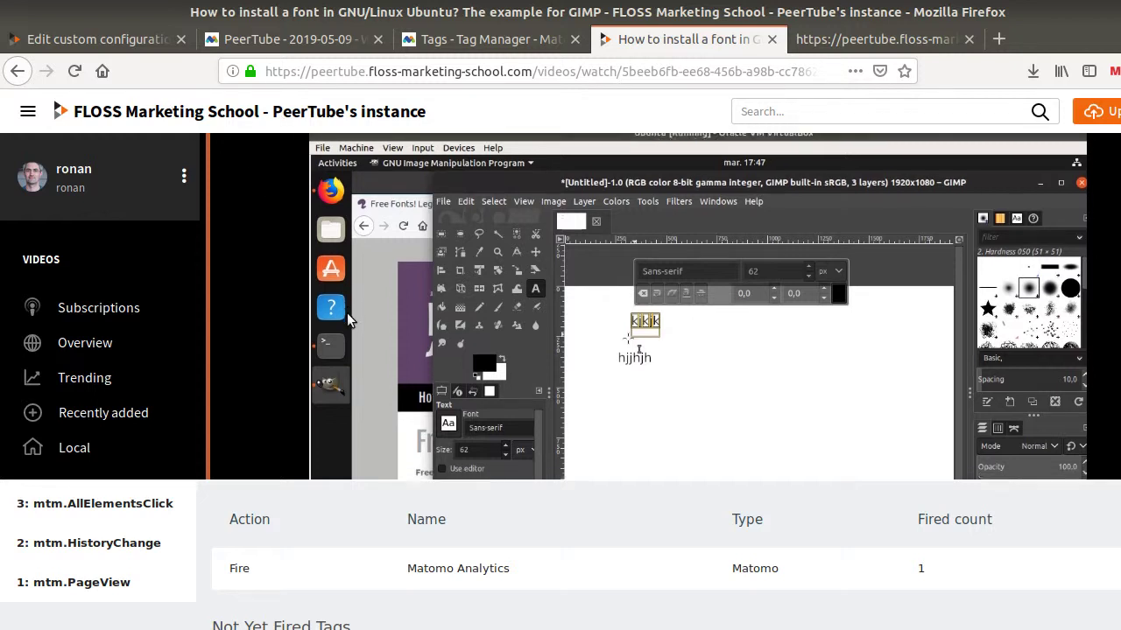
scroll(355, 310, "down", 1)
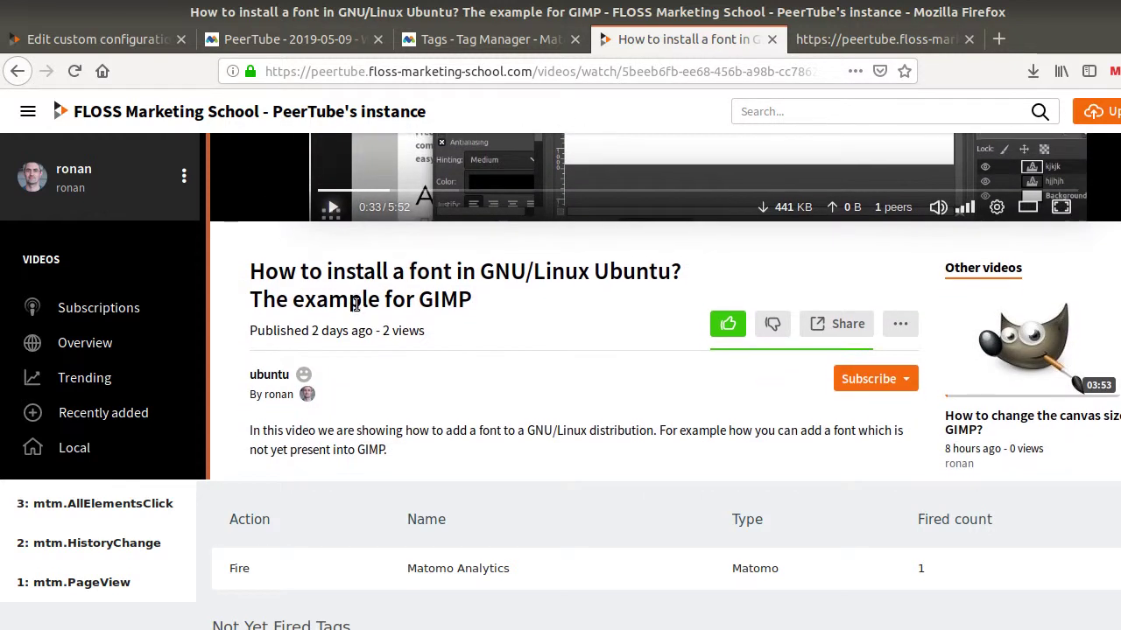
scroll(500, 328, "down", 3)
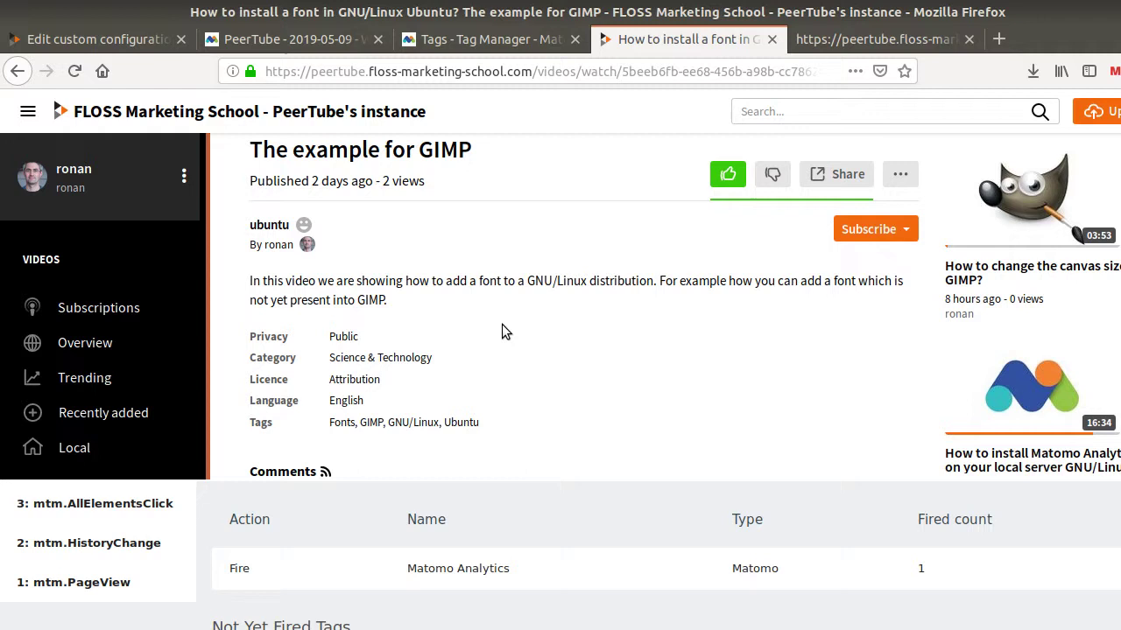
scroll(503, 324, "up", 2)
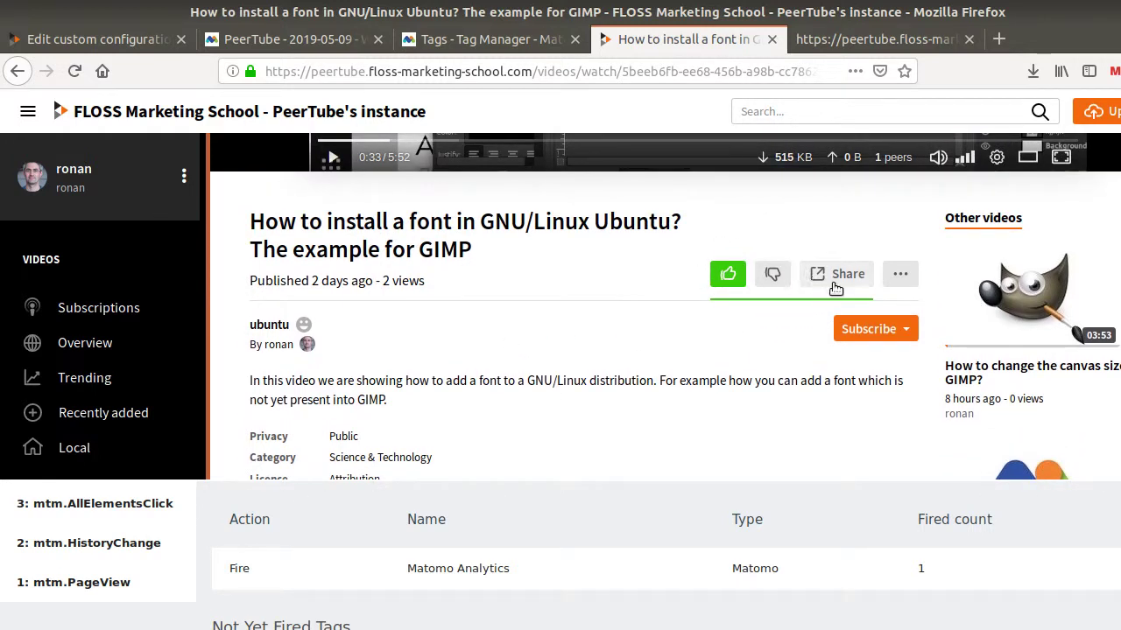
left_click(728, 276)
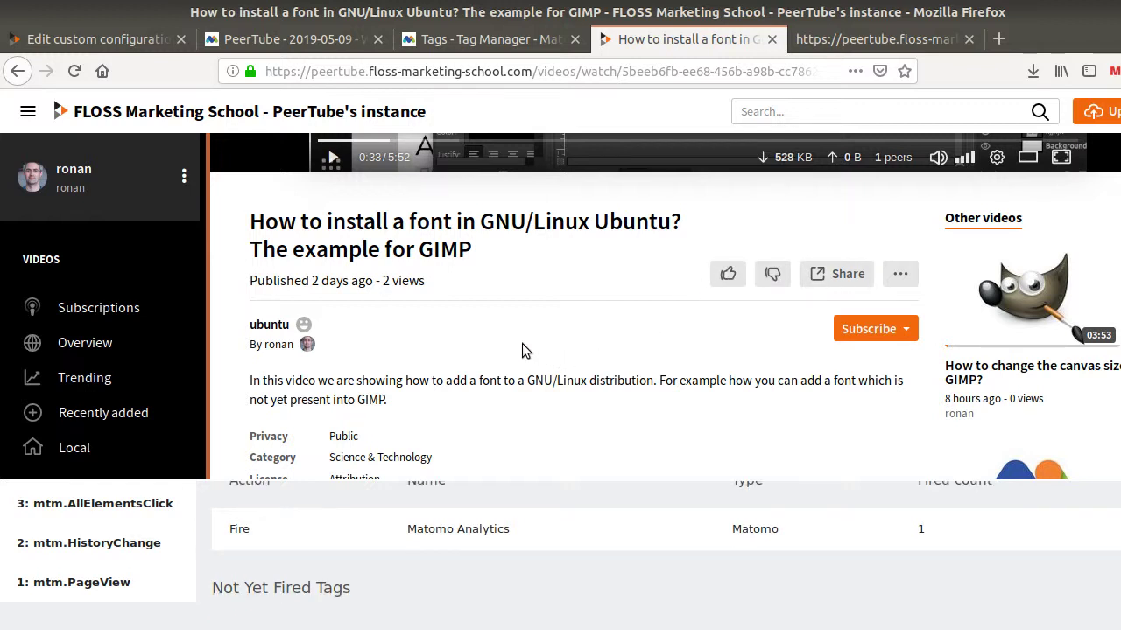
scroll(374, 435, "up", 2)
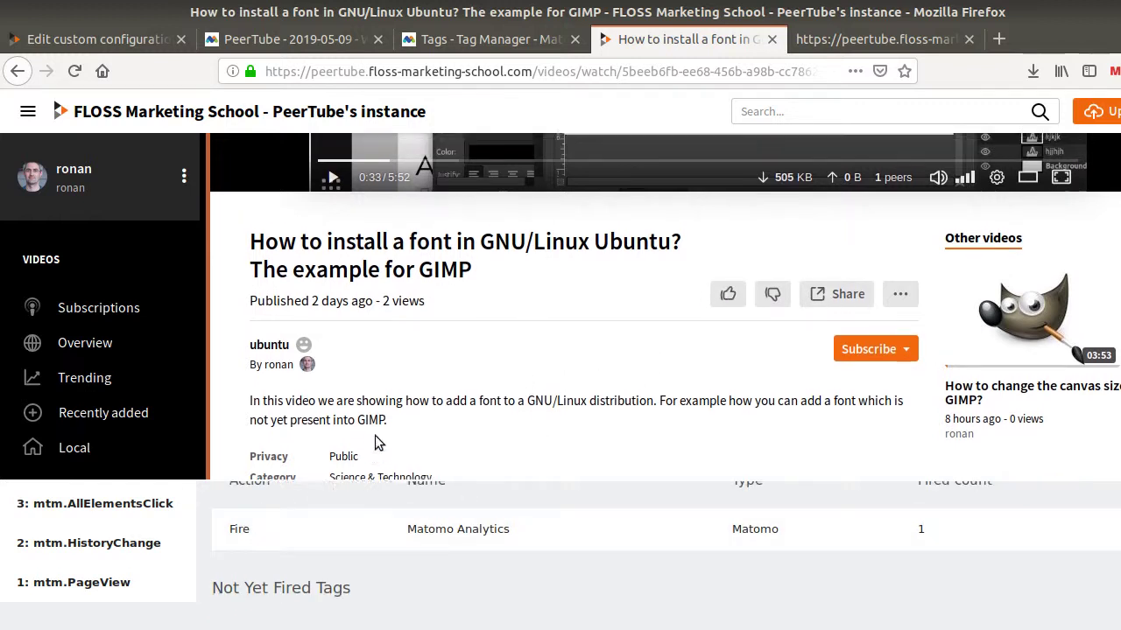
scroll(441, 412, "up", 2)
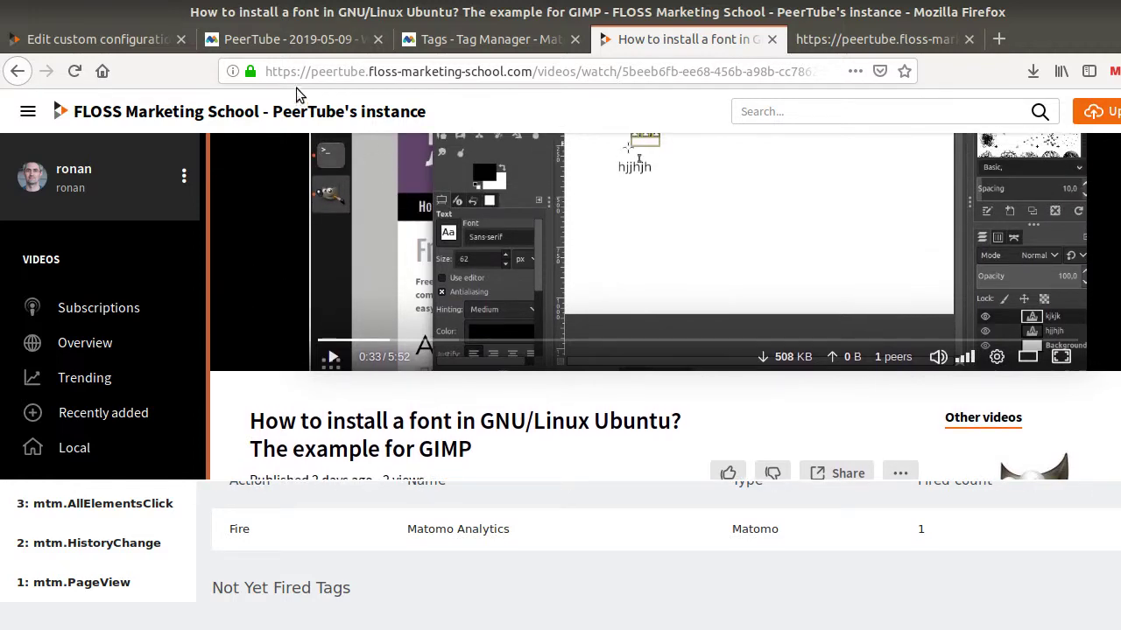
left_click(423, 41)
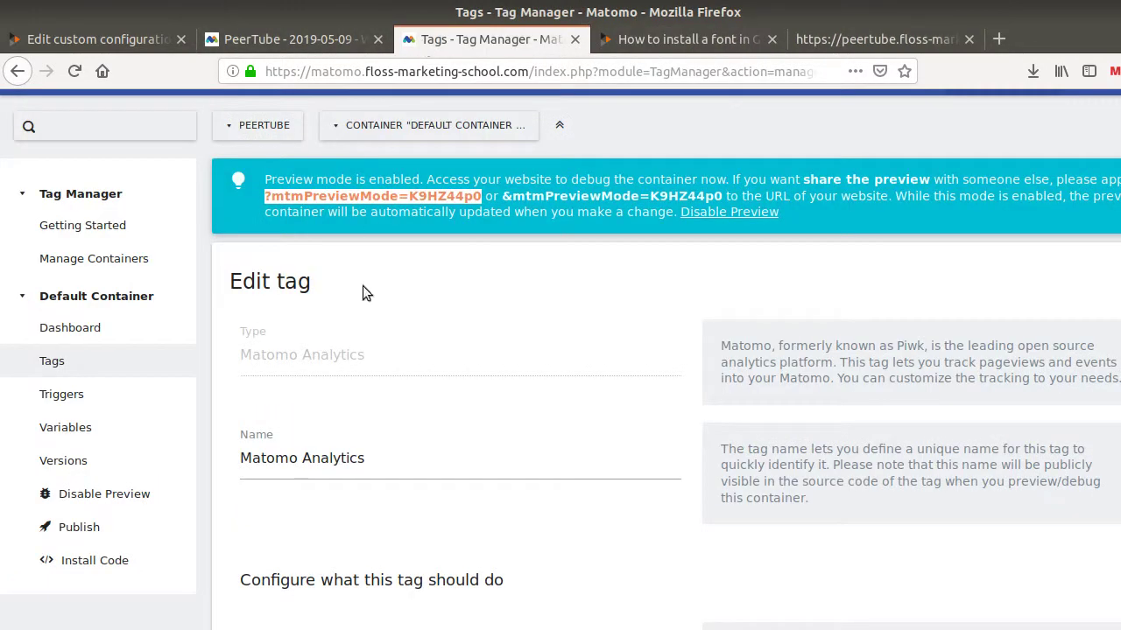
- Open the Liked videos tag and review its Like category, Click action and Video name event name
left_click(70, 372)
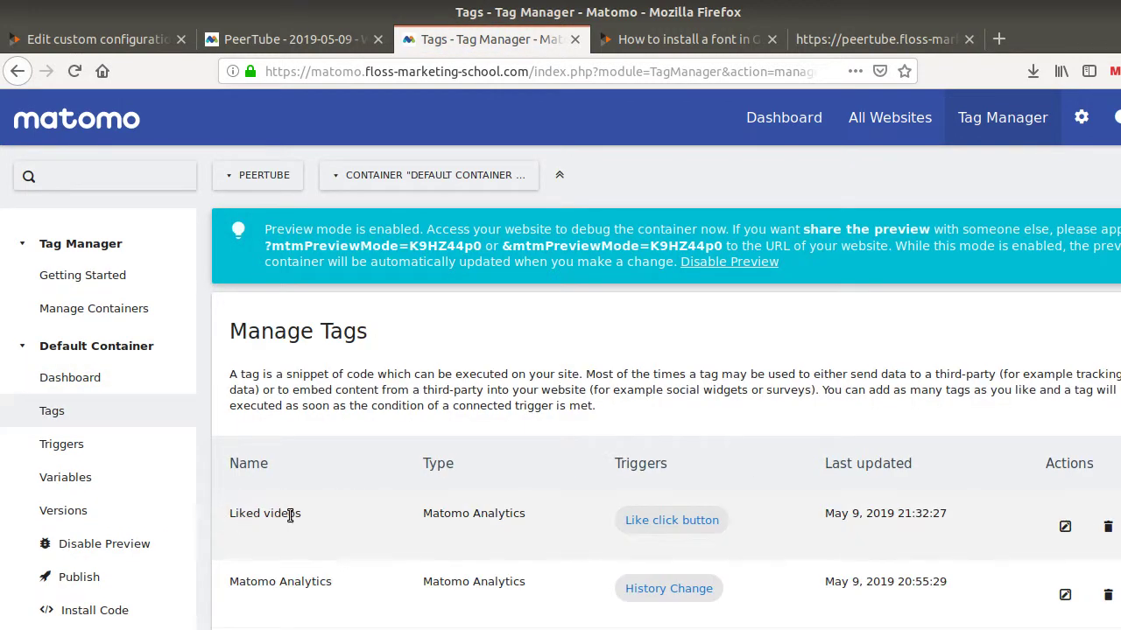
left_click_drag(303, 515, 225, 511)
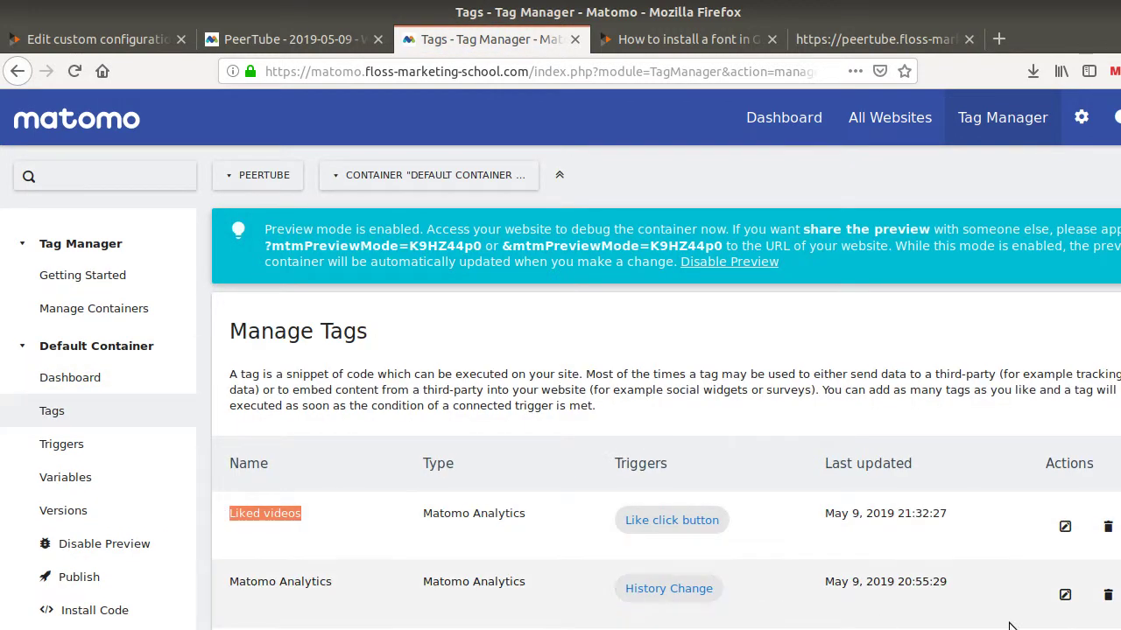
left_click(1067, 536)
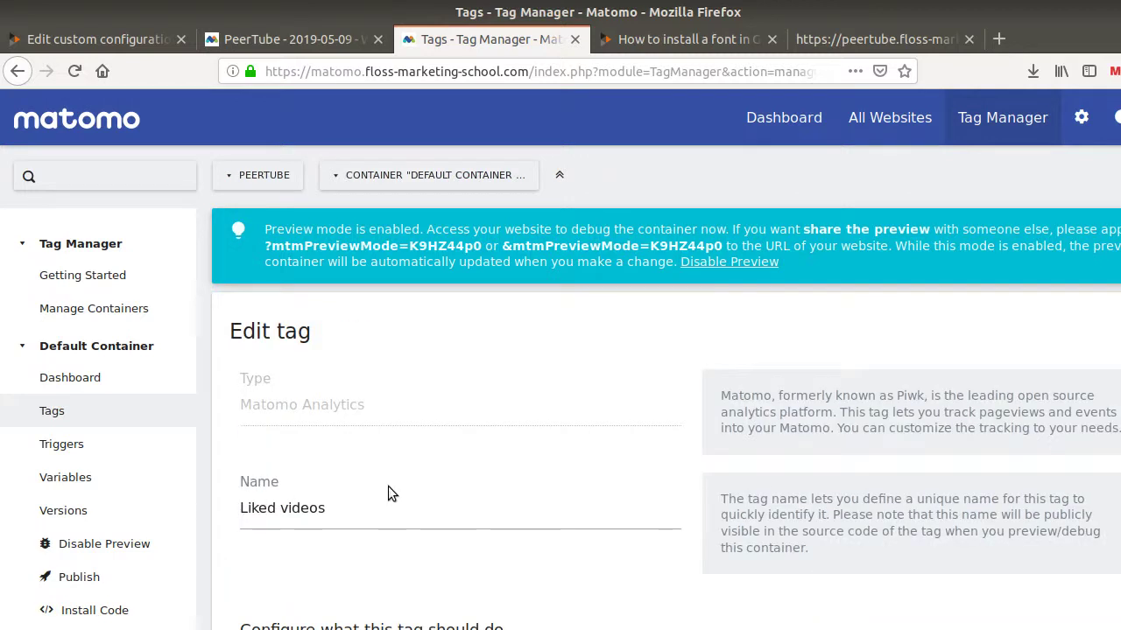
scroll(388, 485, "down", 10)
scroll(322, 437, "down", 3)
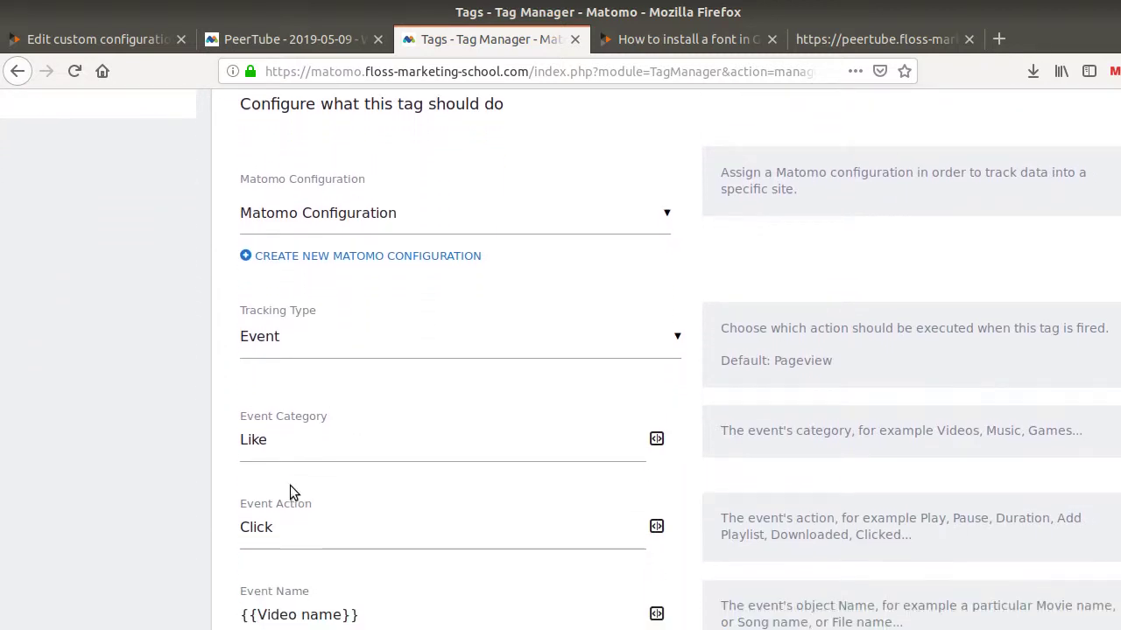
left_click_drag(278, 368, 208, 369)
left_click_drag(278, 454, 185, 446)
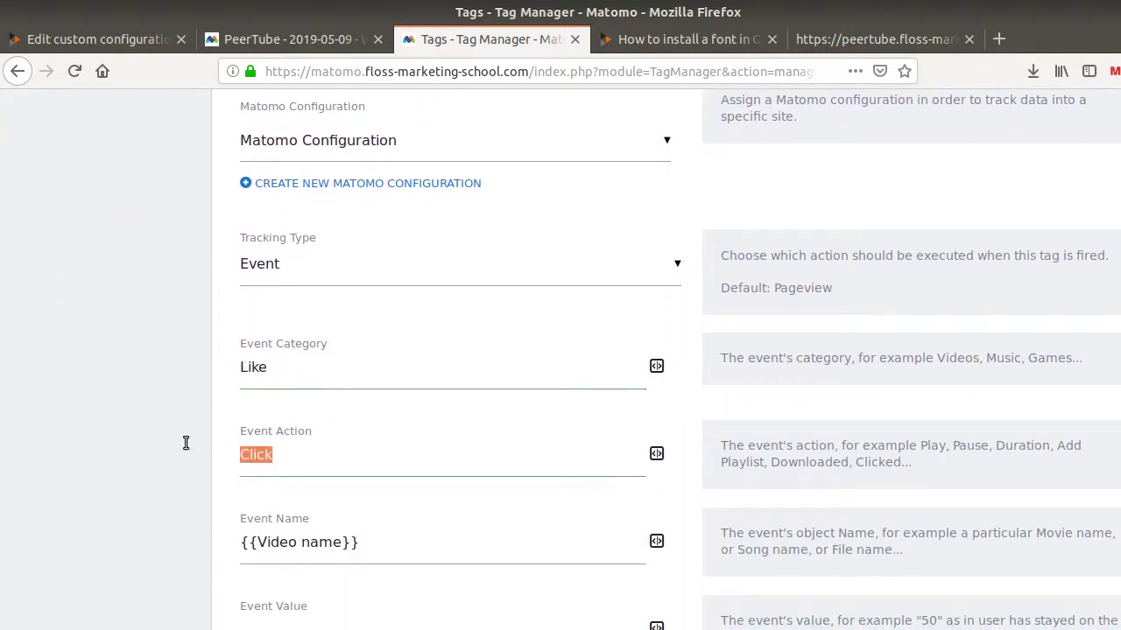
left_click(302, 542)
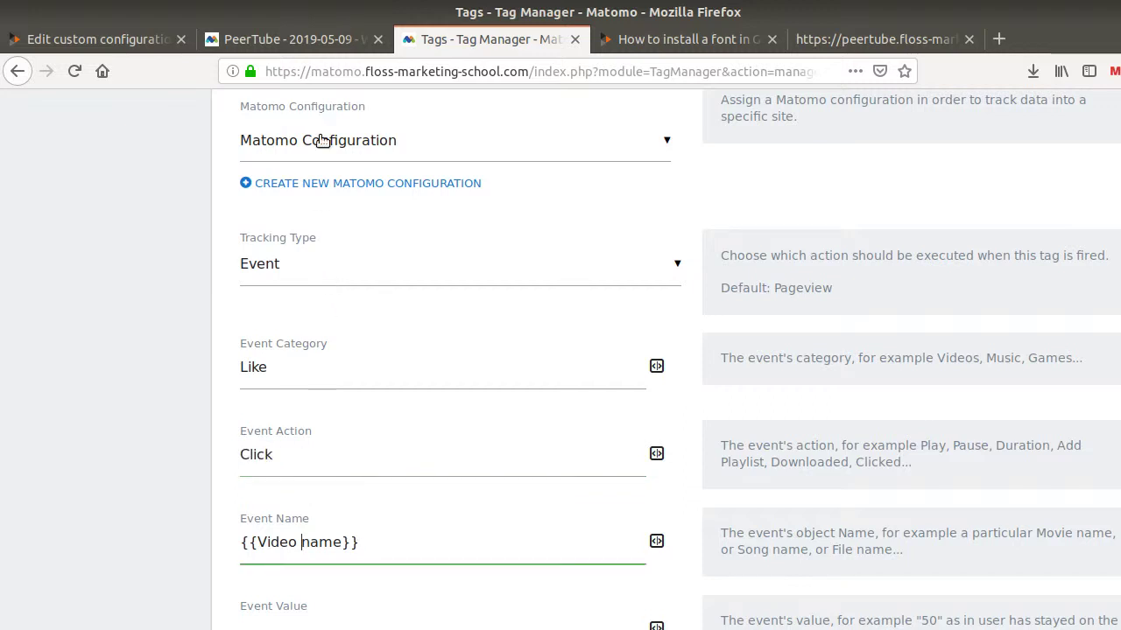
scroll(298, 447, "down", 3)
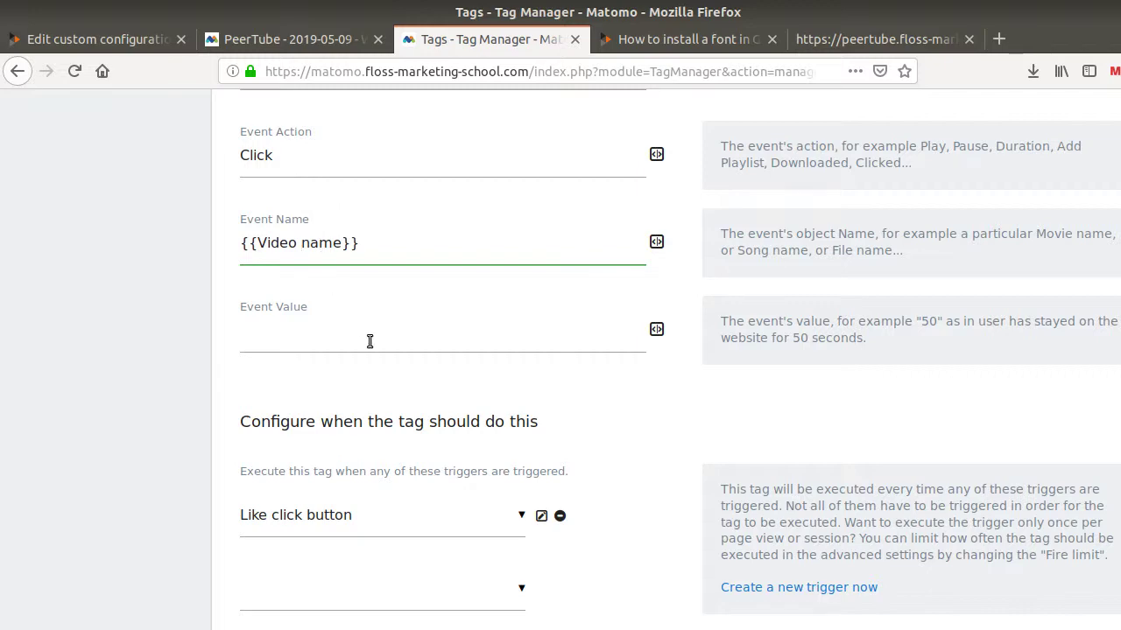
left_click(294, 42)
- Locate the Like - Click event for 'How to install a font in GNU/Linux Ubuntu?' in the visits log
scroll(613, 464, "down", 3)
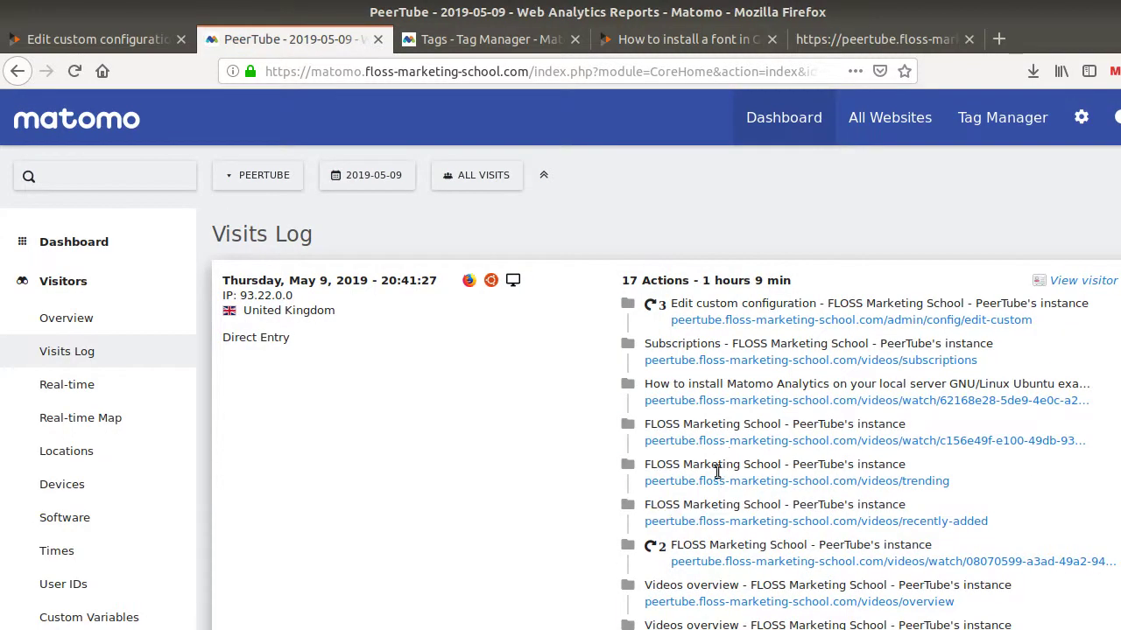
scroll(718, 467, "down", 4)
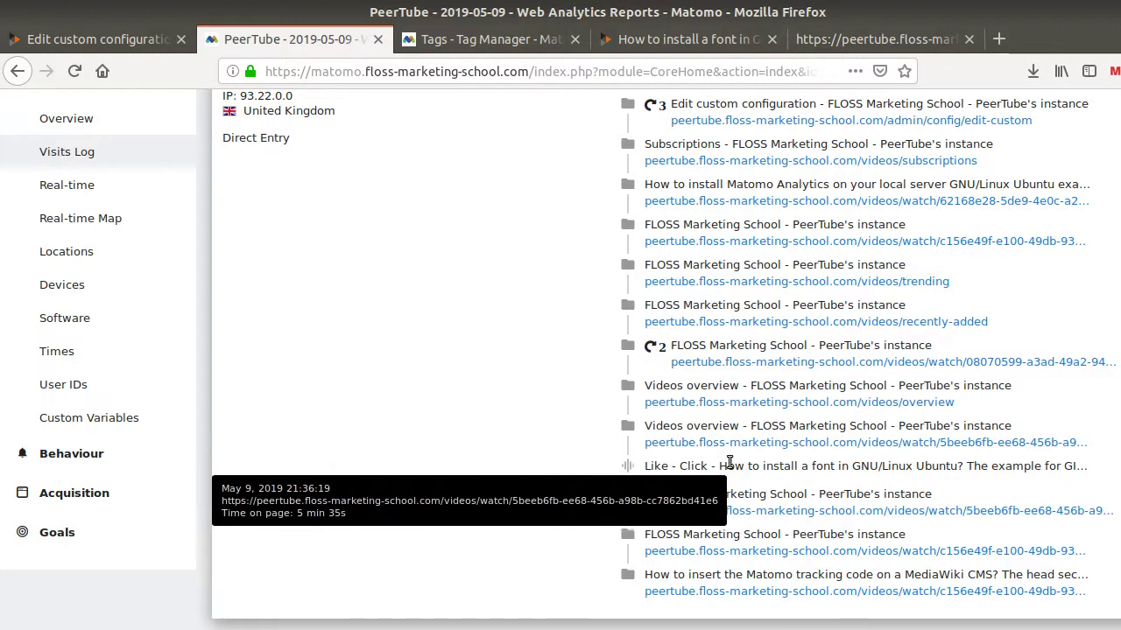
left_click_drag(722, 466, 1029, 468)
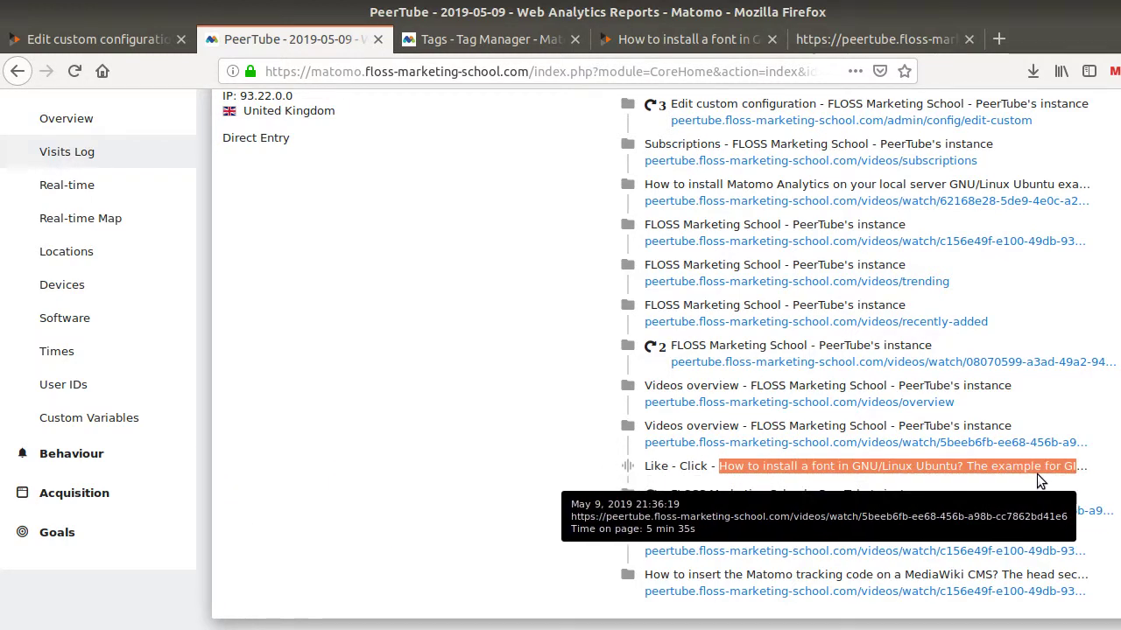
- Open the Video name variable editor to view its DOM Element CSS Selector .d-none > h1:nth-child(1)
left_click(484, 41)
scroll(246, 473, "up", 3)
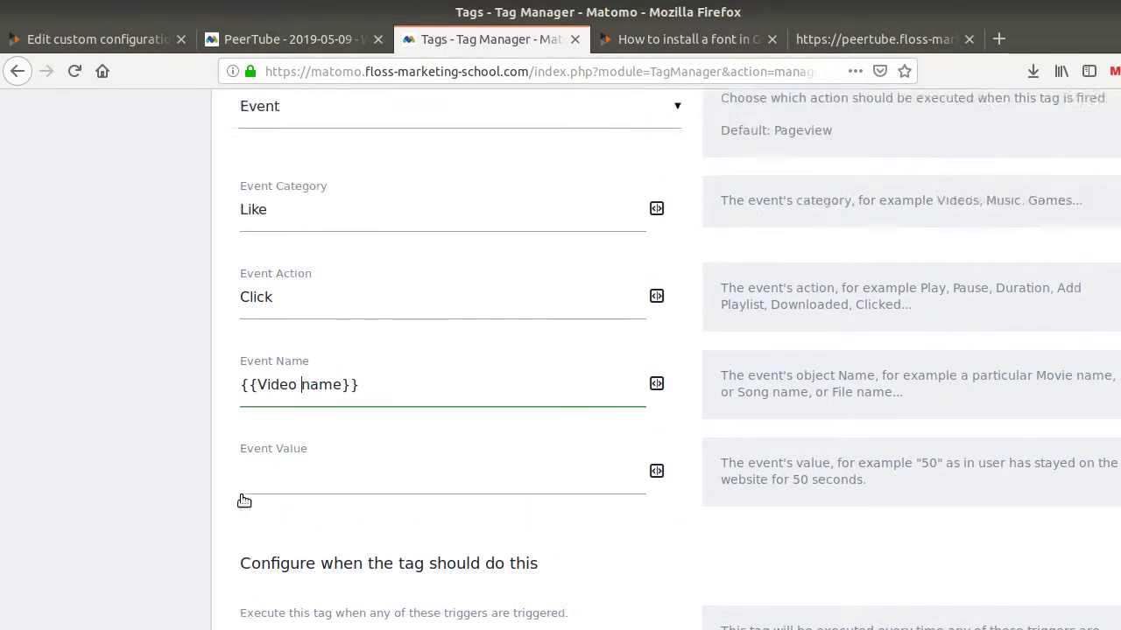
scroll(451, 521, "up", 3)
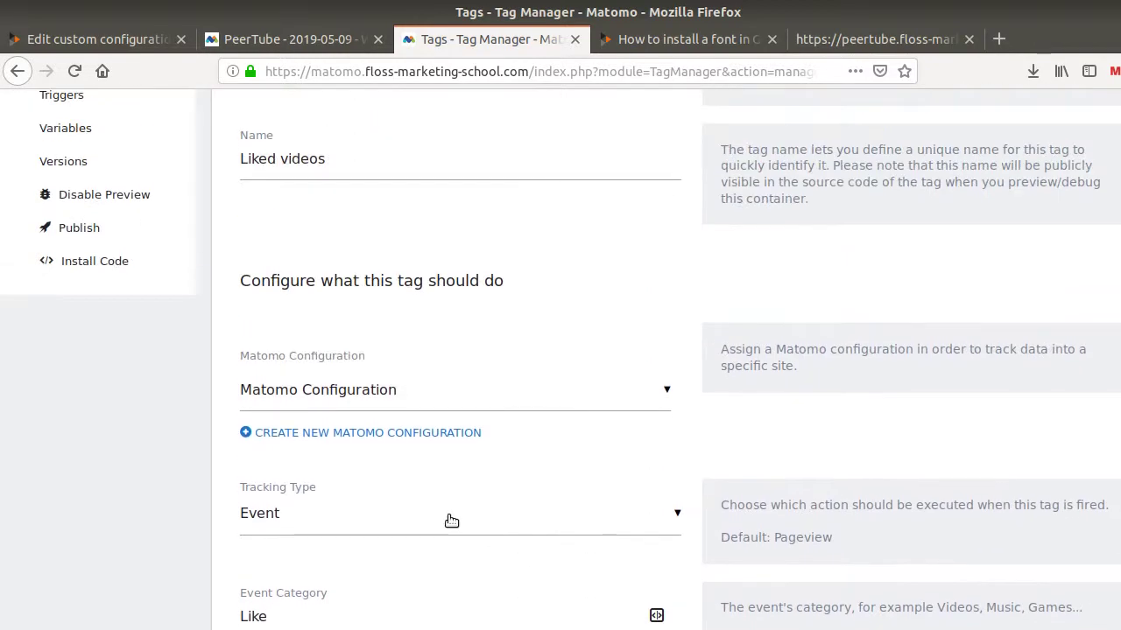
scroll(451, 521, "up", 3)
left_click(81, 334)
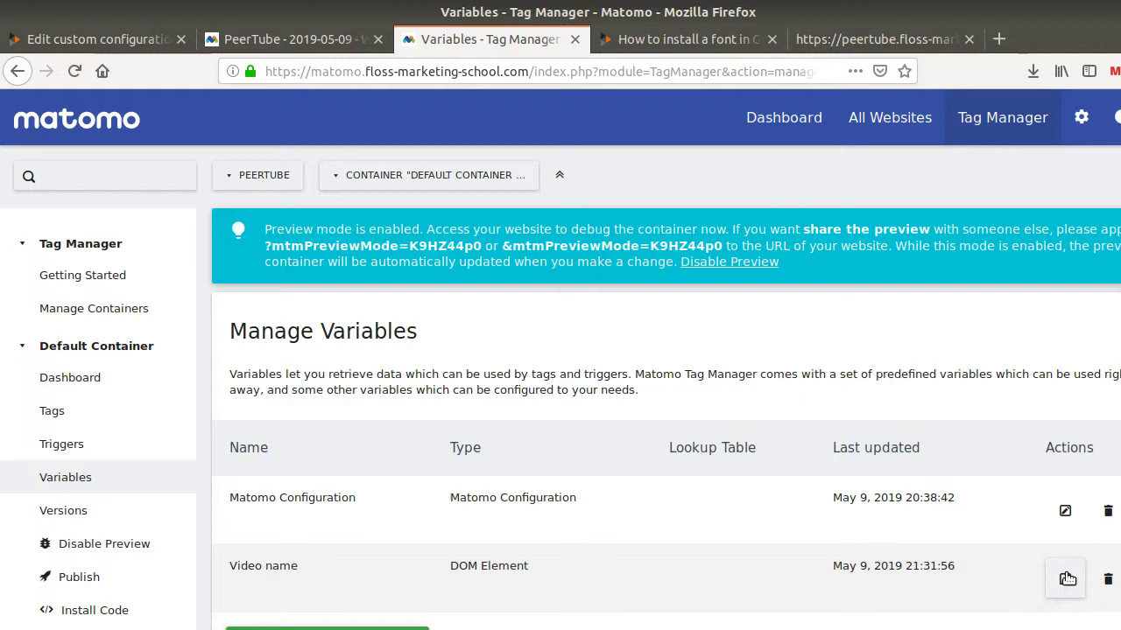
left_click(1067, 578)
scroll(622, 473, "down", 4)
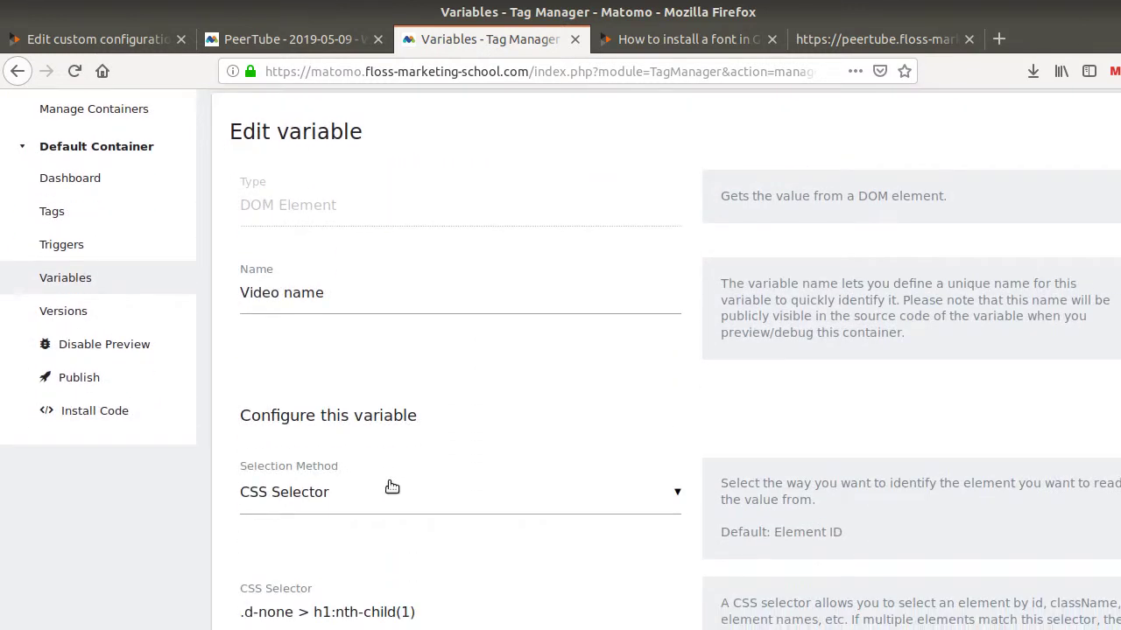
scroll(392, 487, "down", 3)
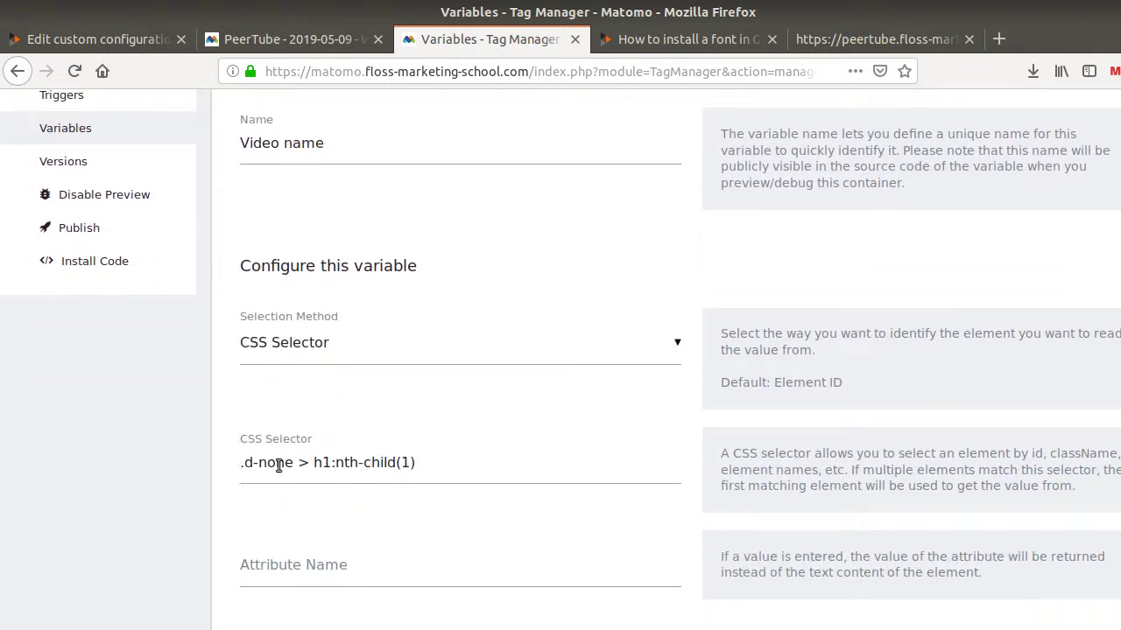
scroll(308, 560, "up", 3)
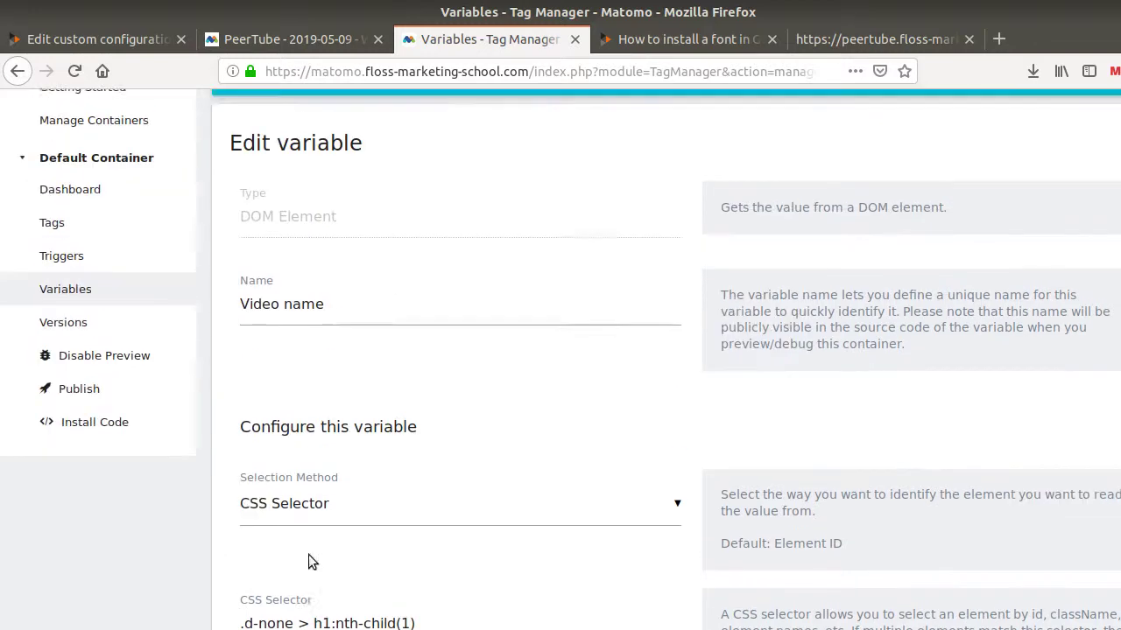
scroll(308, 554, "up", 1)
scroll(313, 554, "down", 4)
scroll(312, 554, "up", 7)
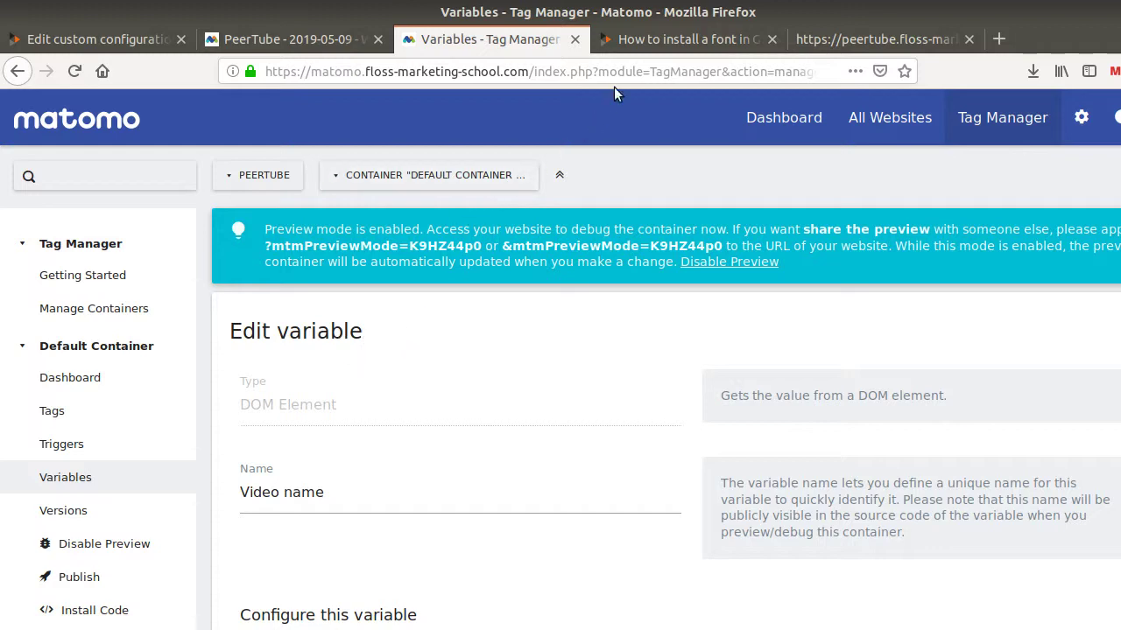
- Go back to the font-installation video page and scroll up to the player
left_click(632, 41)
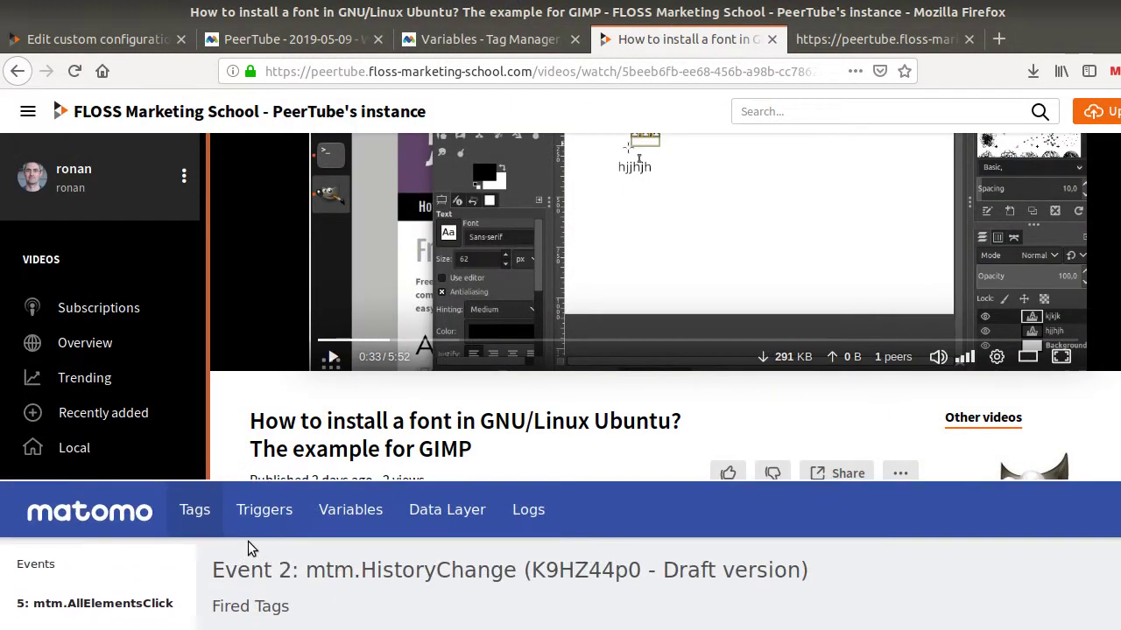
scroll(339, 427, "up", 3)
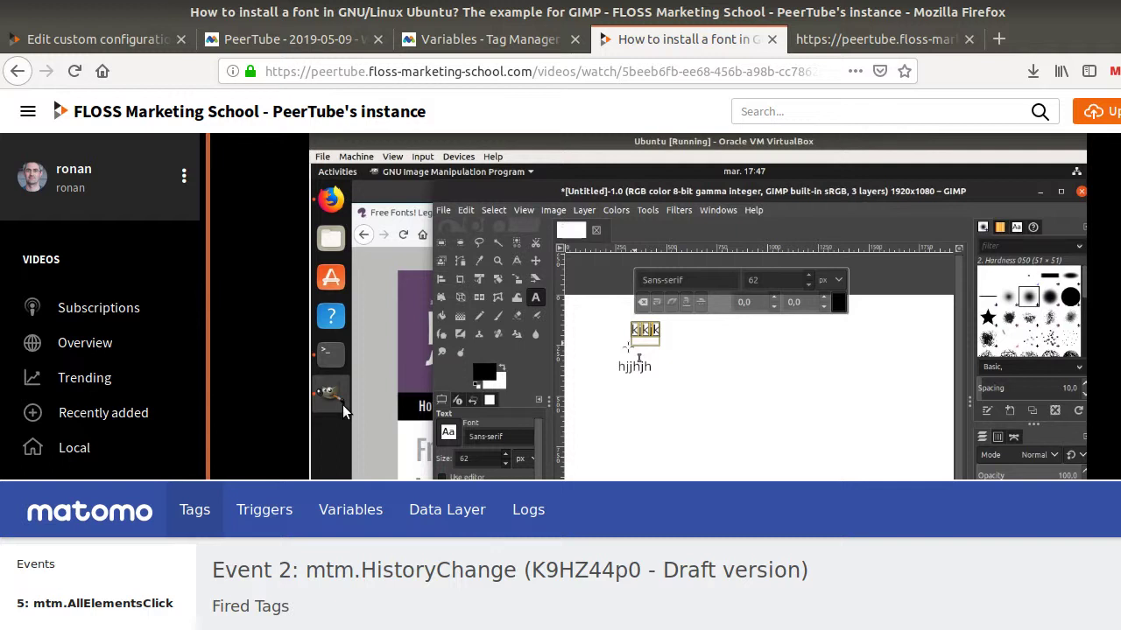